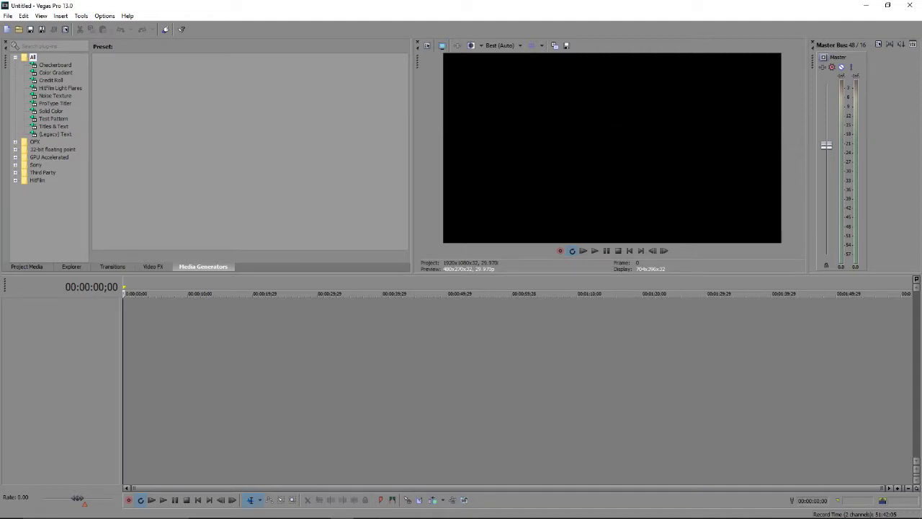
- Open Rick and Morty 1.MP4 from the Downloads Video folder onto the timeline
click(573, 294)
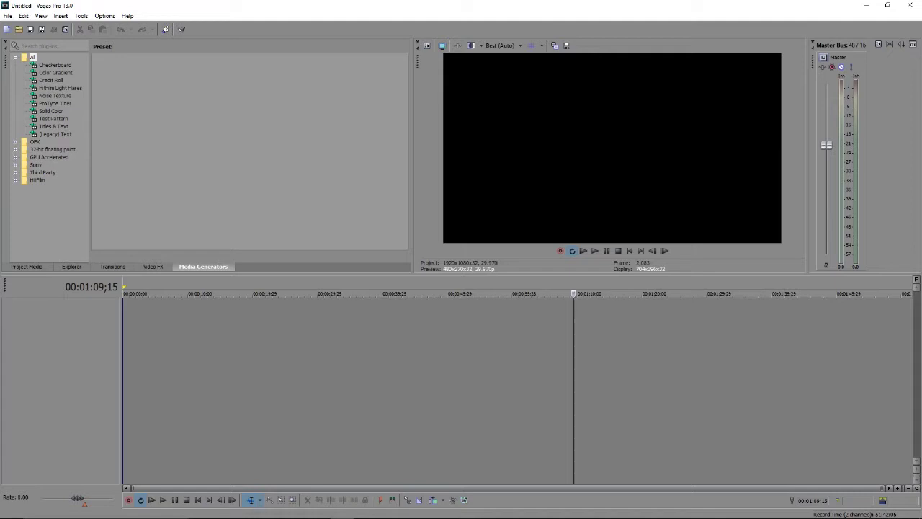
key(ctrl+Home)
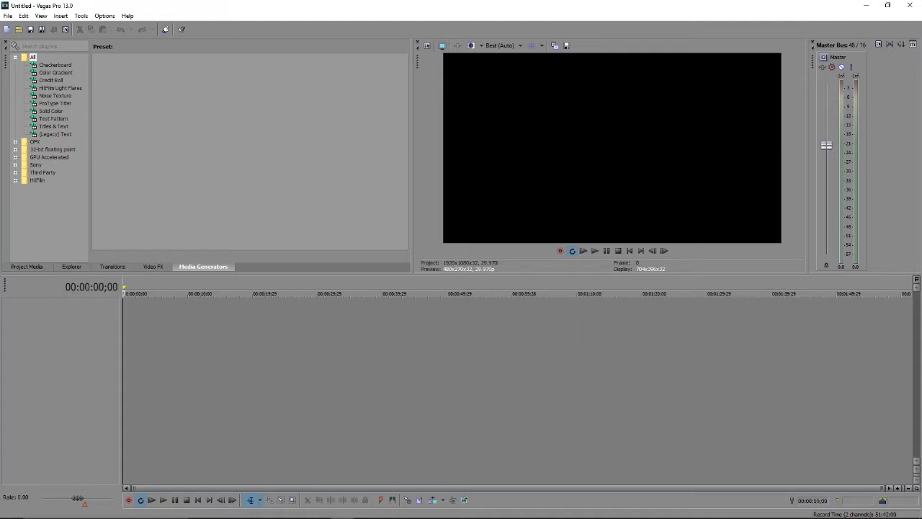
key(Up)
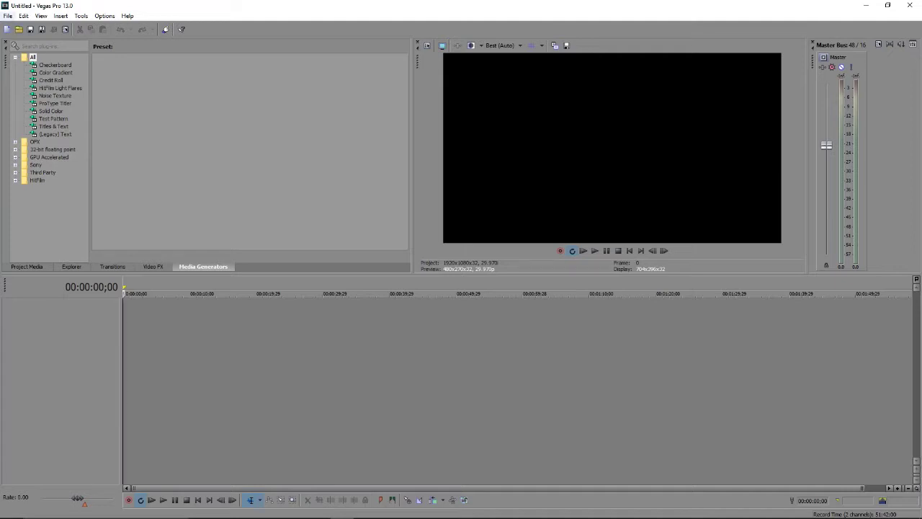
click(7, 15)
click(20, 36)
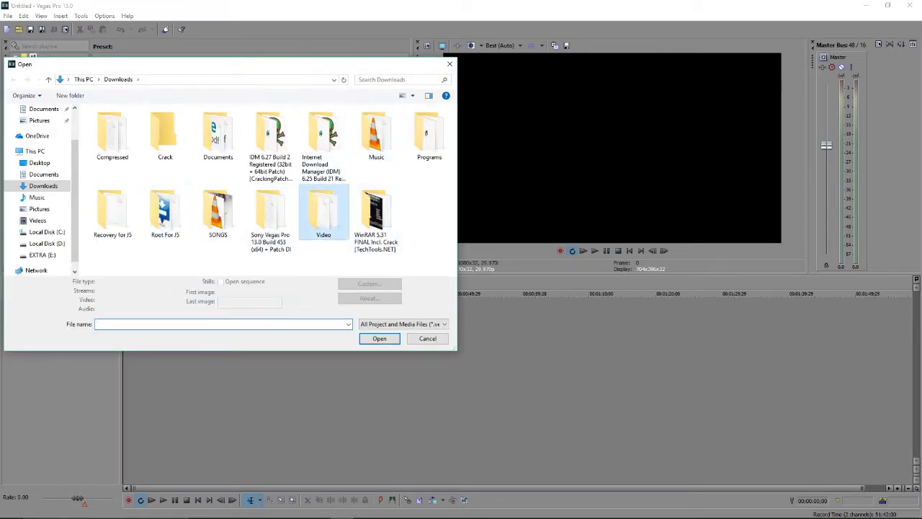
double_click(323, 210)
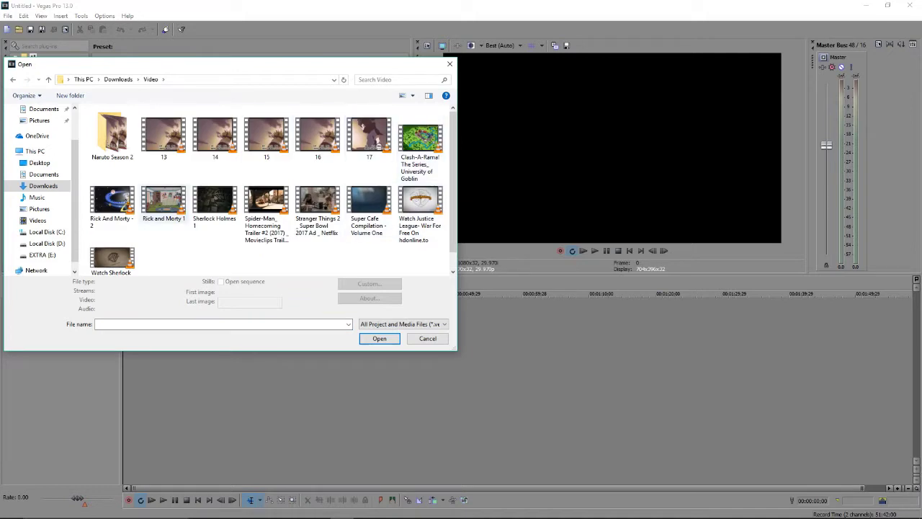
click(428, 338)
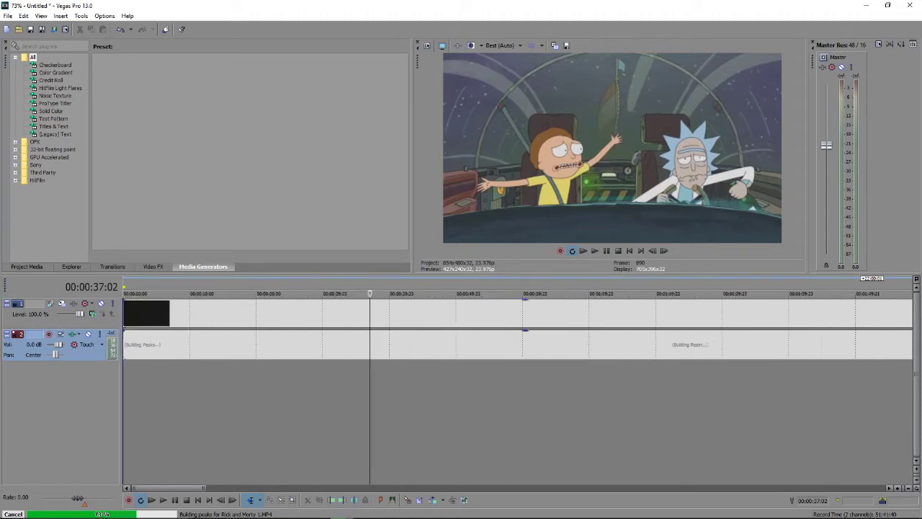
key(grave)
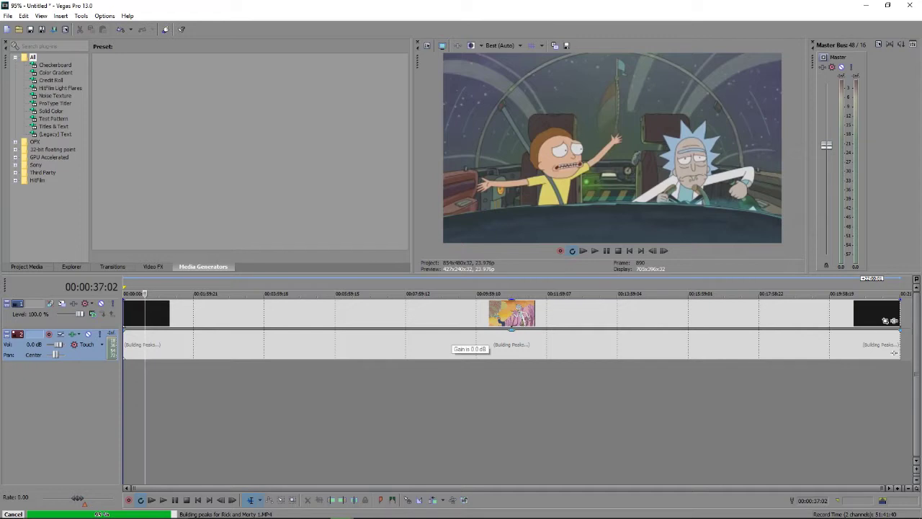
- Split the clip at about 4:58 and 7:05 and delete all footage before 7:05
click(298, 314)
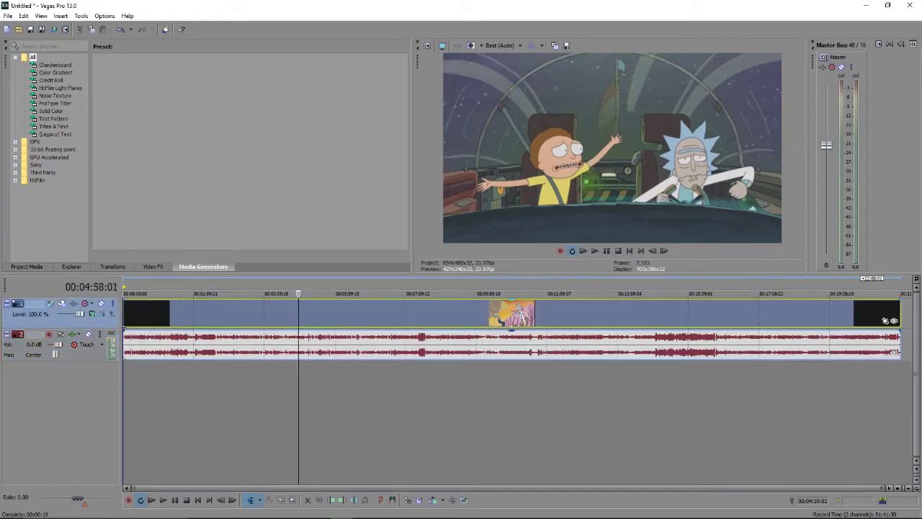
key(s)
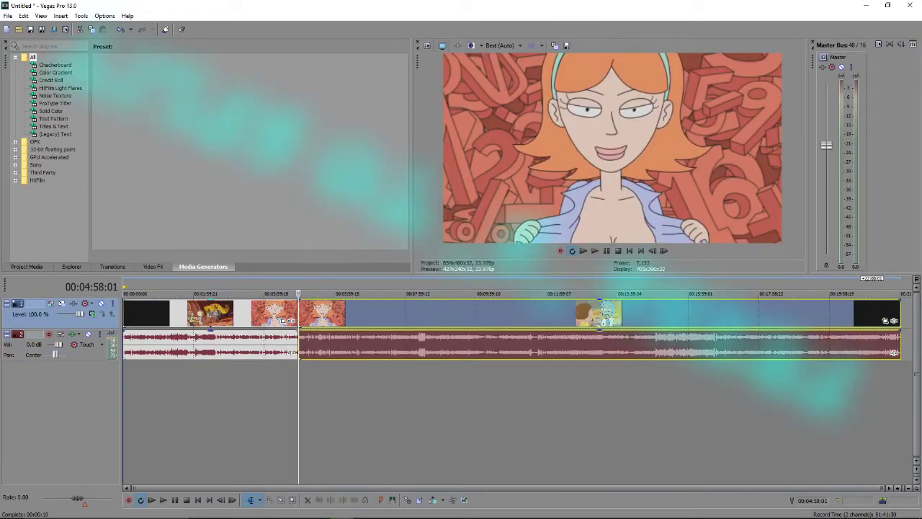
click(267, 314)
key(Delete)
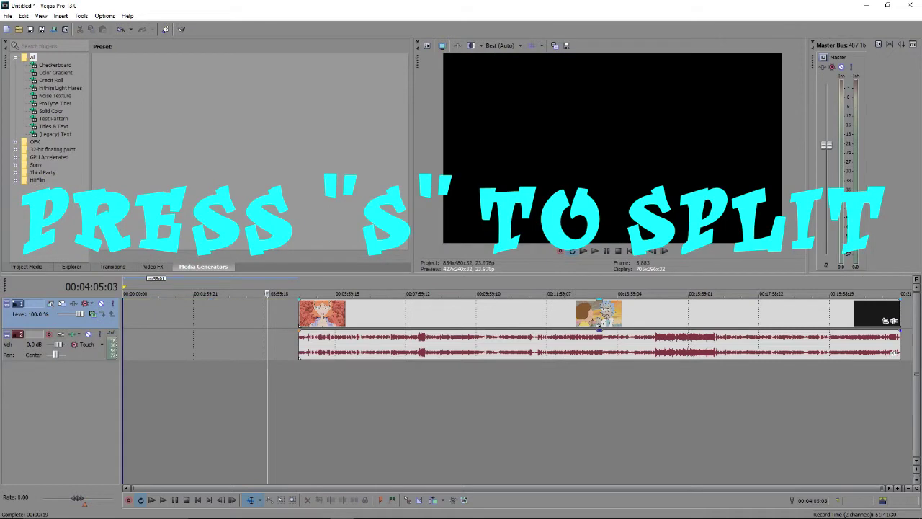
click(420, 314)
key(s)
click(373, 314)
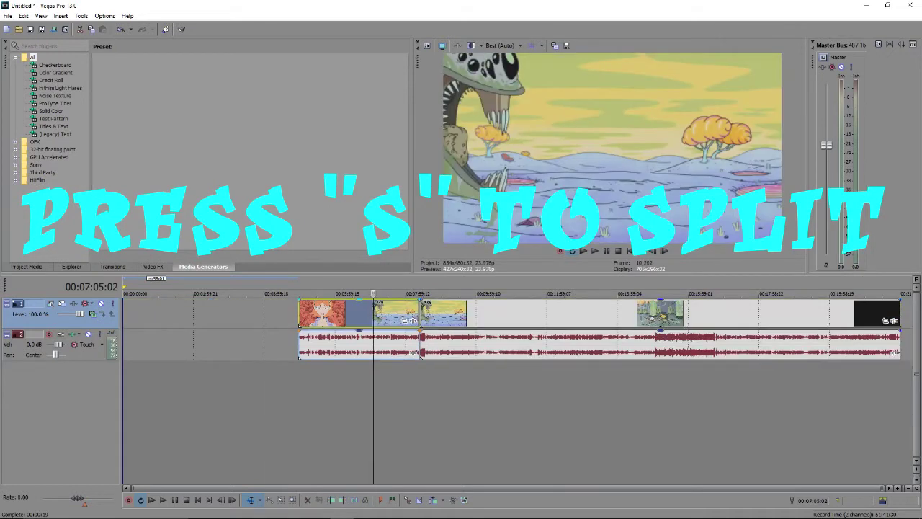
key(Delete)
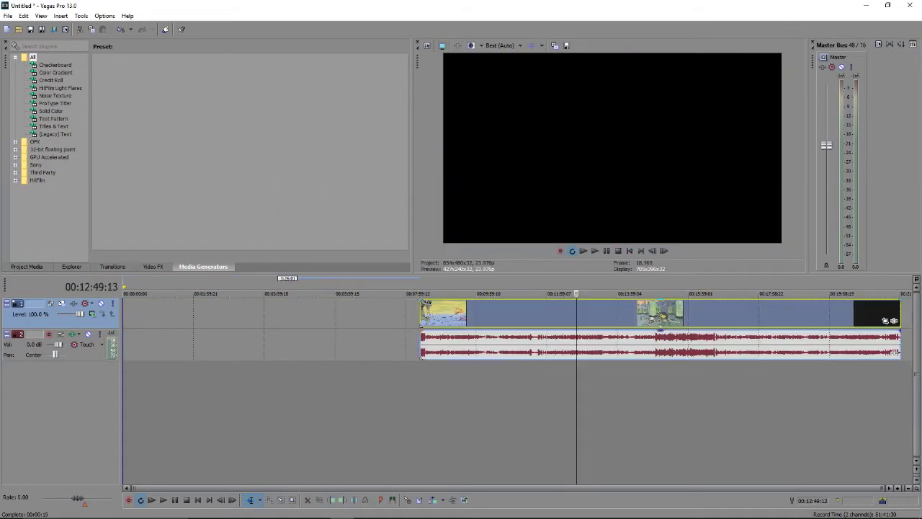
- Delete the footage after about 12:49, undoing an accidental deletion
click(576, 315)
key(Delete)
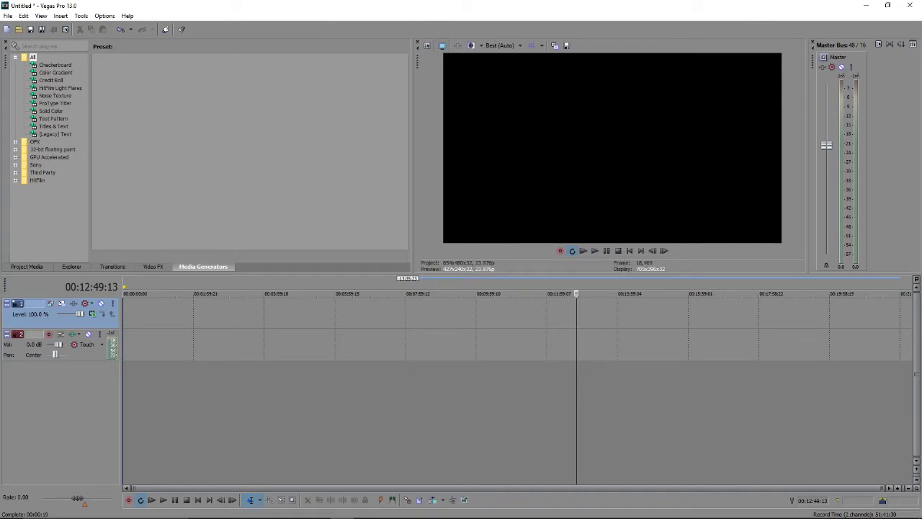
key(ctrl+z)
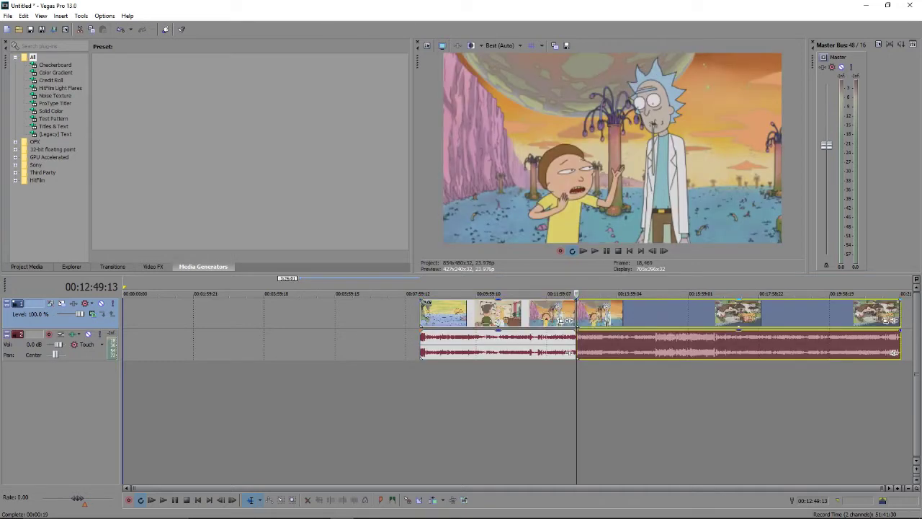
key(Delete)
- Shift the remaining excerpt along the timeline and park the playhead at about 9:48
click(508, 418)
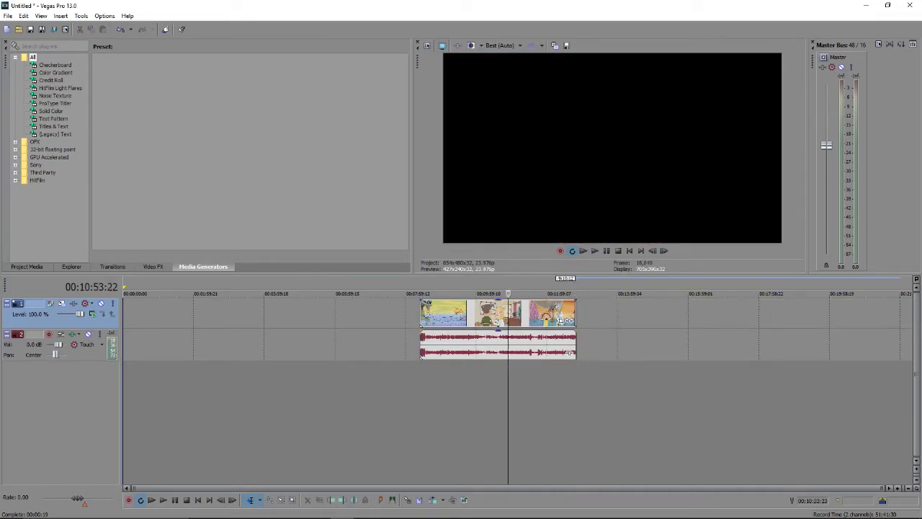
mouse_move(422, 355)
mouse_down()
mouse_move(339, 355)
mouse_move(470, 355)
mouse_up()
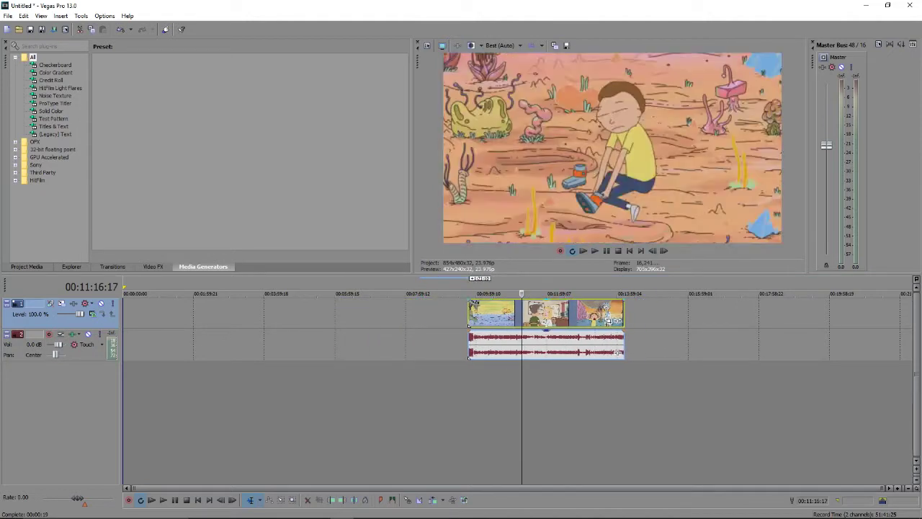
drag(469, 356, 394, 356)
scroll(394, 356, up, 1)
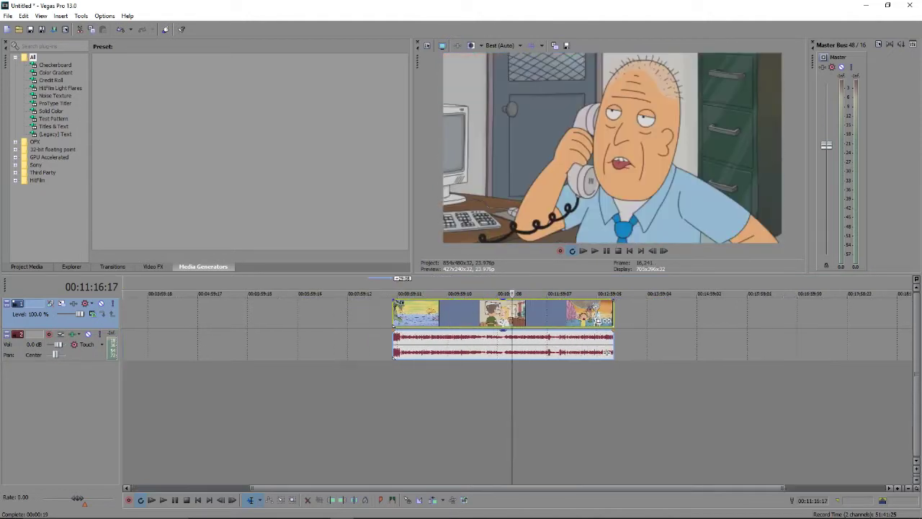
scroll(394, 356, down, 1)
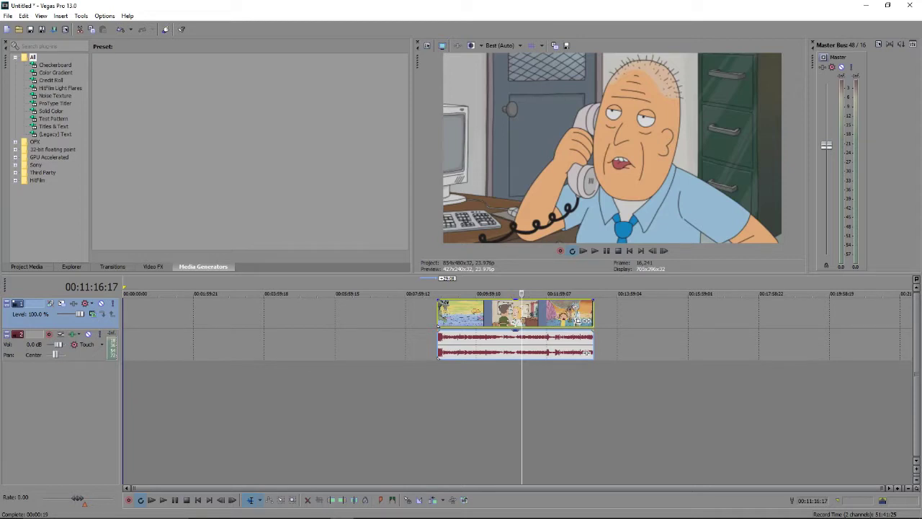
drag(522, 293, 470, 294)
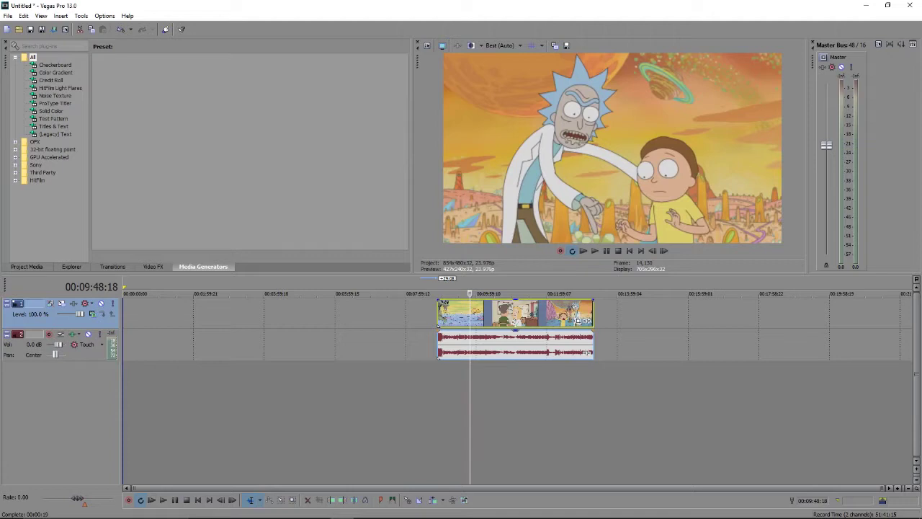
right_click(624, 315)
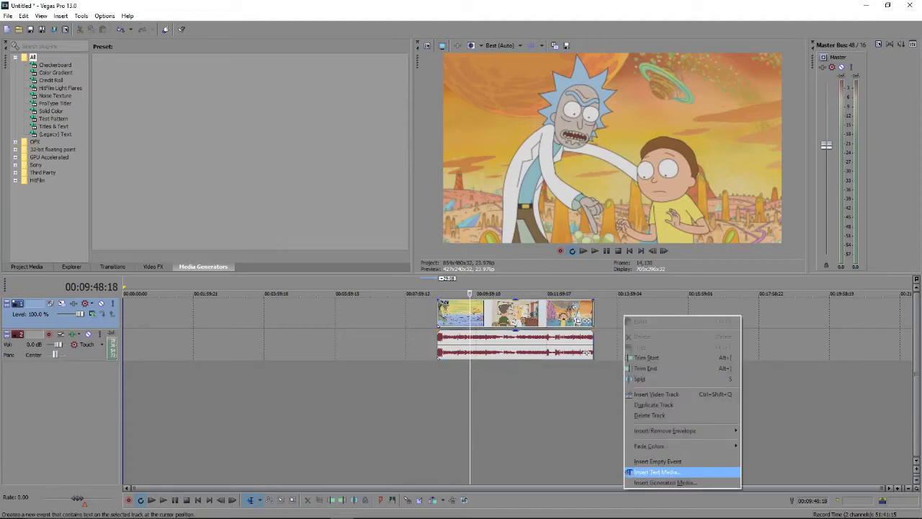
- Insert a new video track and add a Text Media event with default Sample Text
click(656, 394)
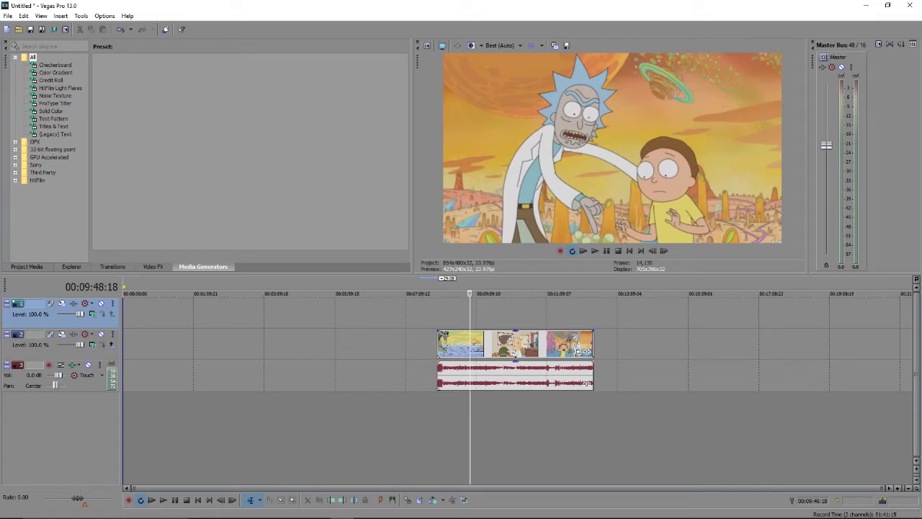
right_click(474, 312)
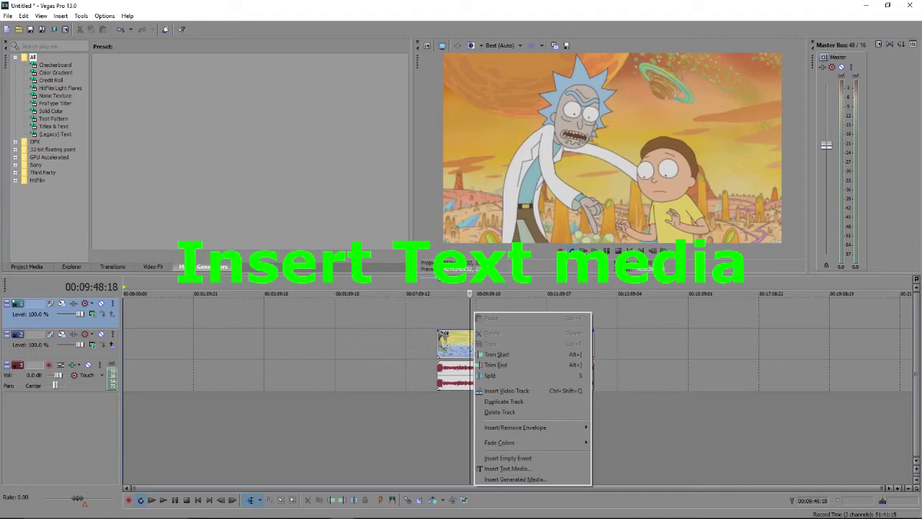
click(61, 15)
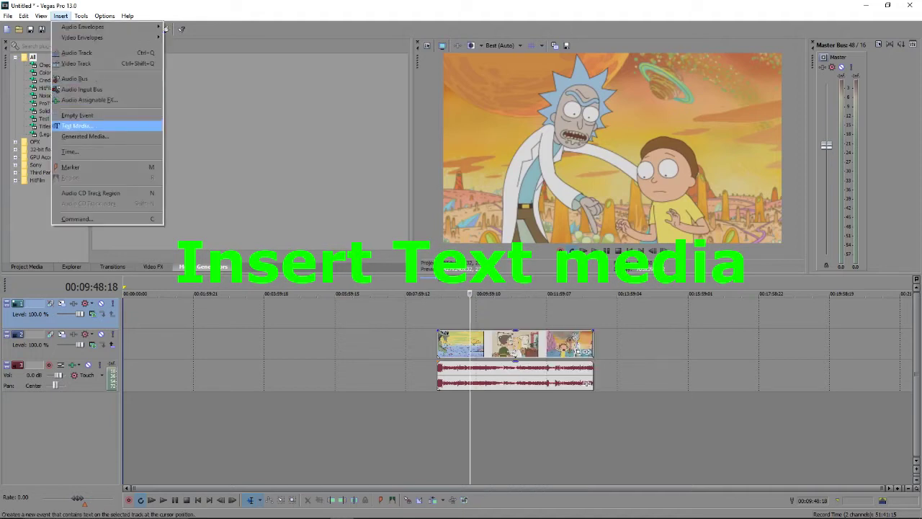
click(76, 125)
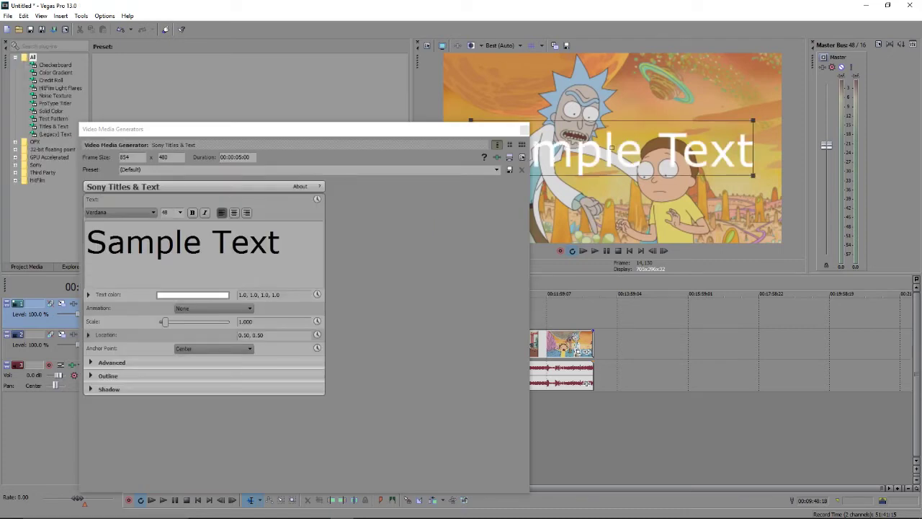
drag(101, 128, 109, 110)
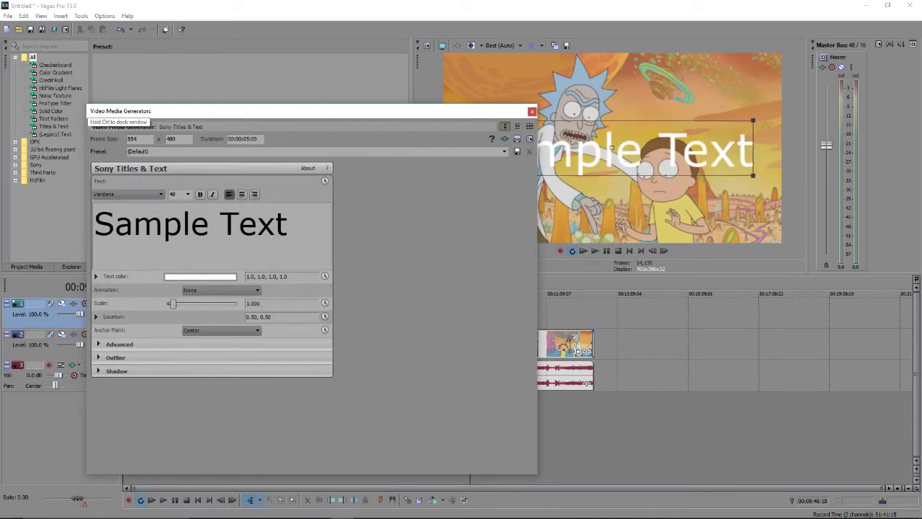
- Replace Sample Text with 'Rick And Morty' in bold, size 42, pale cyan (0.63, 0.91, 0.88)
key(ctrl+shift+Left)
key(ctrl+shift+Left)
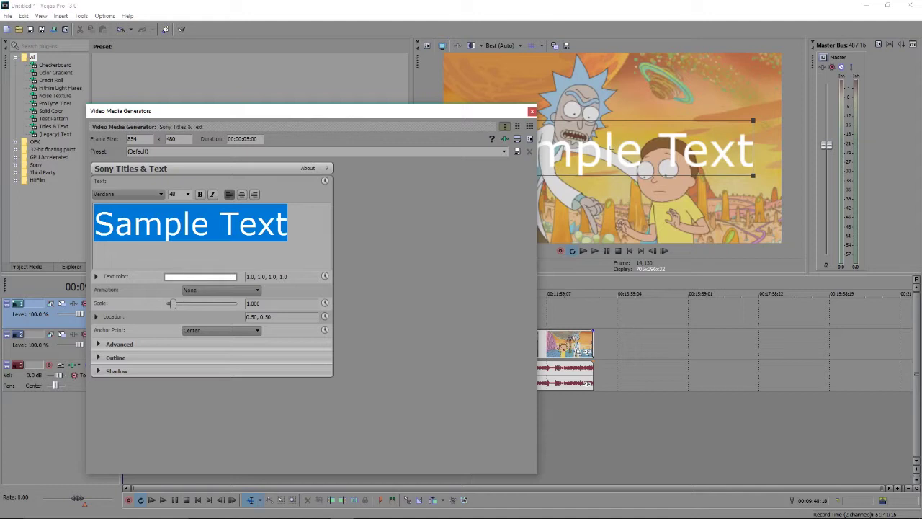
text(Rick And )
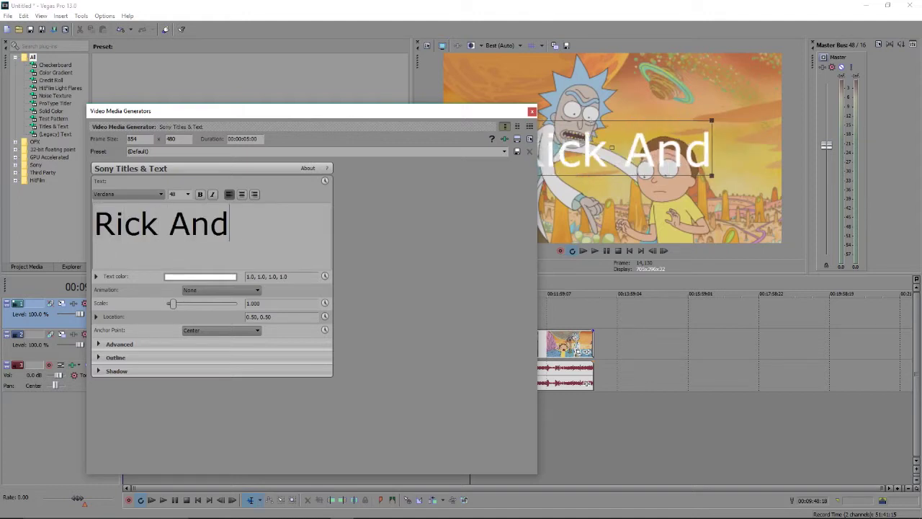
text(Morty)
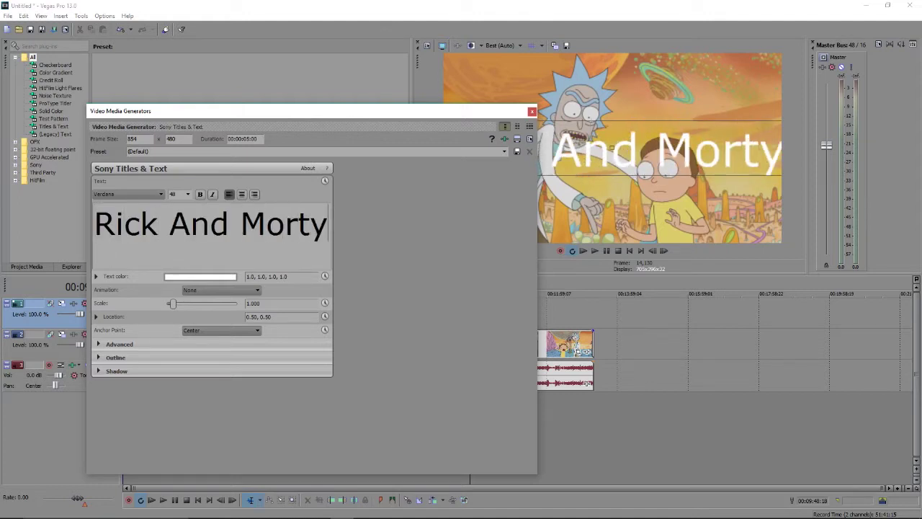
key(ctrl+a)
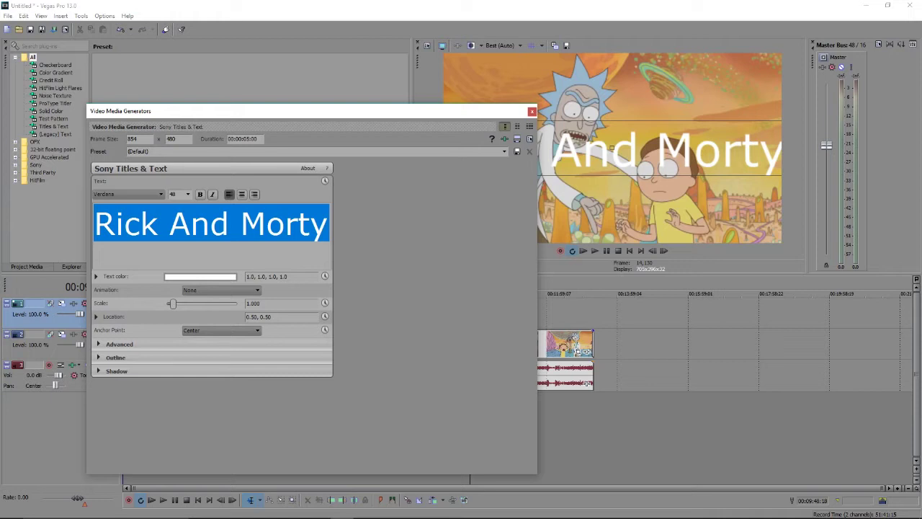
key(ctrl+b)
click(187, 194)
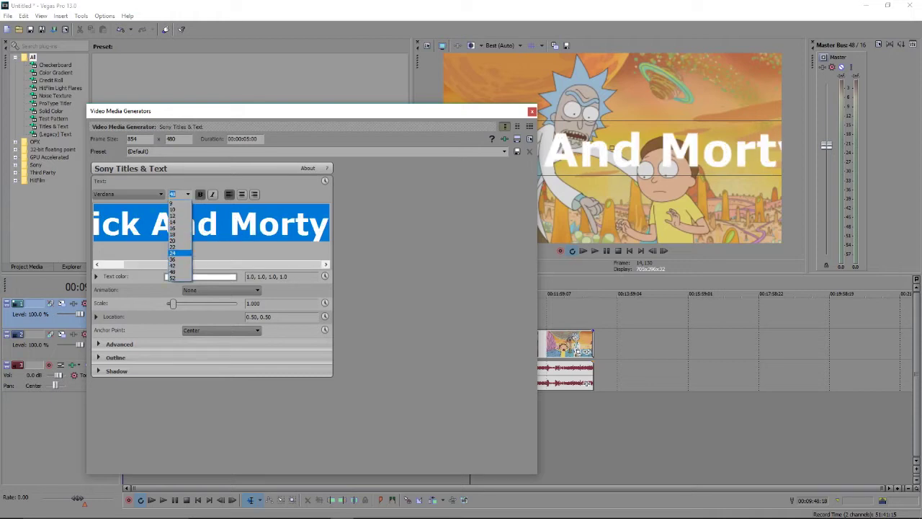
click(173, 266)
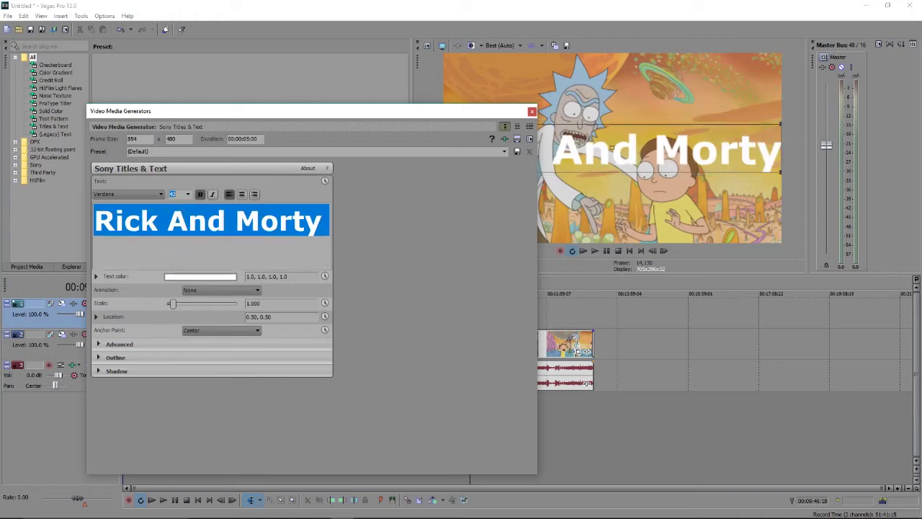
click(200, 277)
mouse_move(231, 302)
mouse_down()
mouse_move(231, 329)
mouse_move(193, 334)
mouse_move(207, 310)
mouse_up()
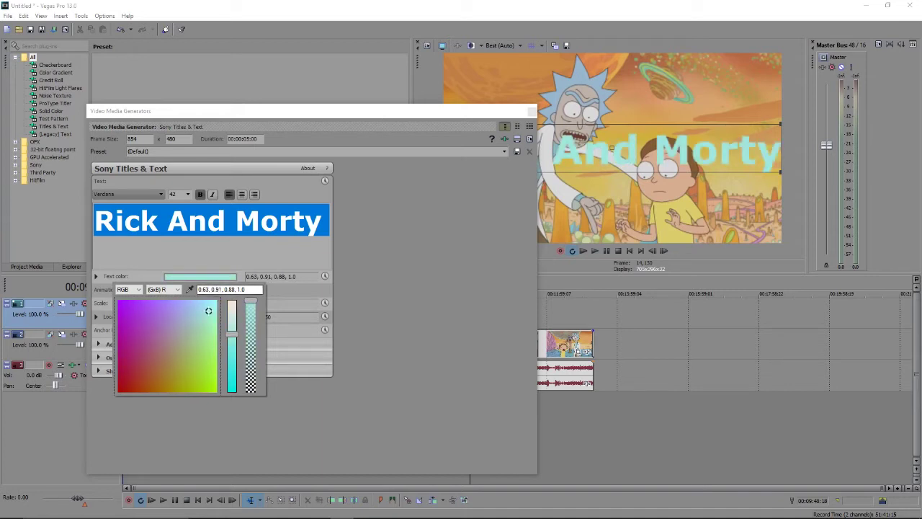
key(Return)
drag(94, 113, 133, 210)
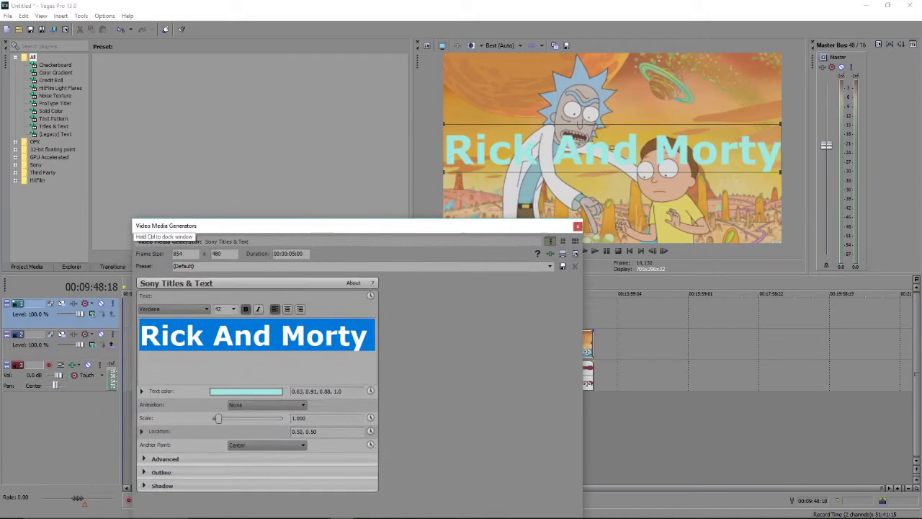
- Switch the title font to Vingy Normal, enlarge it to about 1.9 scale, and move it up
click(167, 292)
click(163, 333)
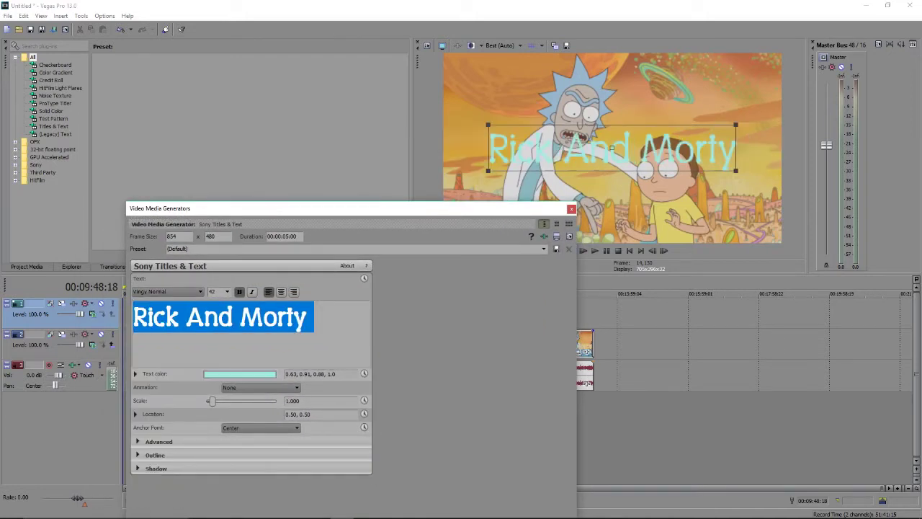
click(240, 374)
click(240, 374)
drag(212, 400, 213, 401)
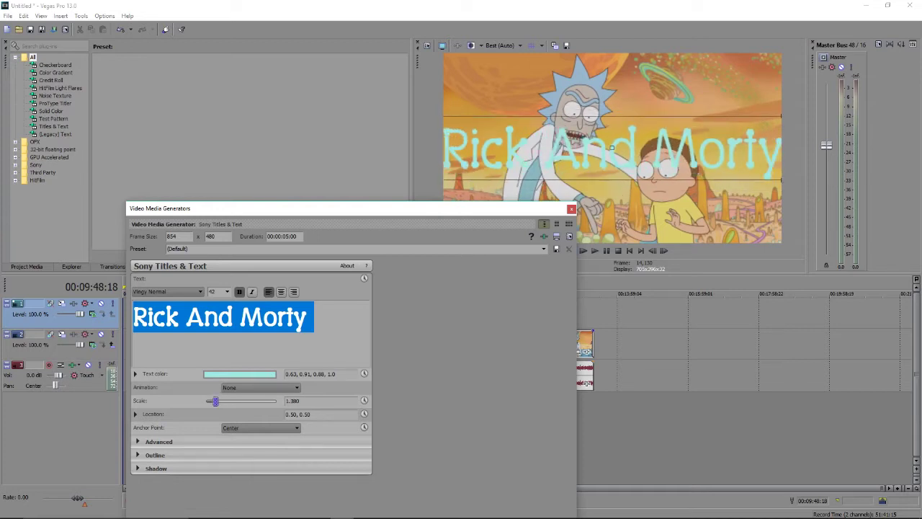
drag(612, 148, 608, 88)
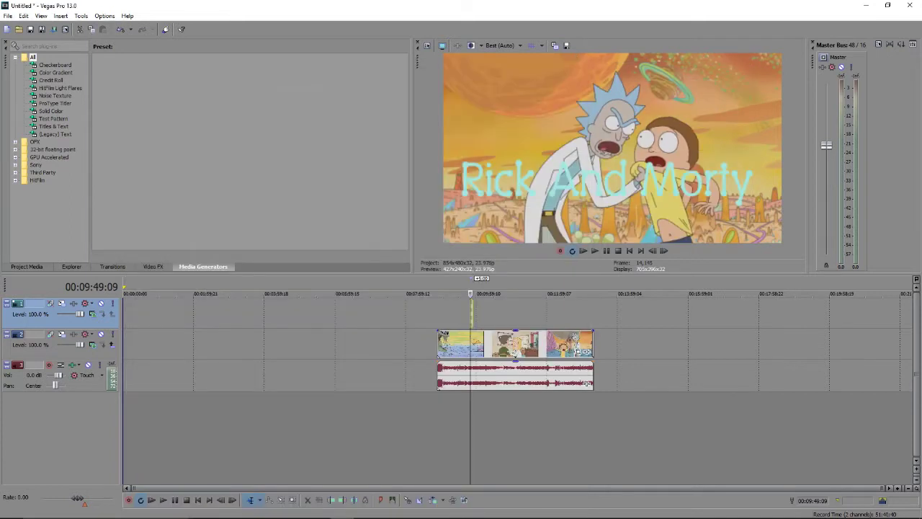
- Extend the title event, play it back, and park the playhead at 00:11:23:06
drag(472, 317, 484, 317)
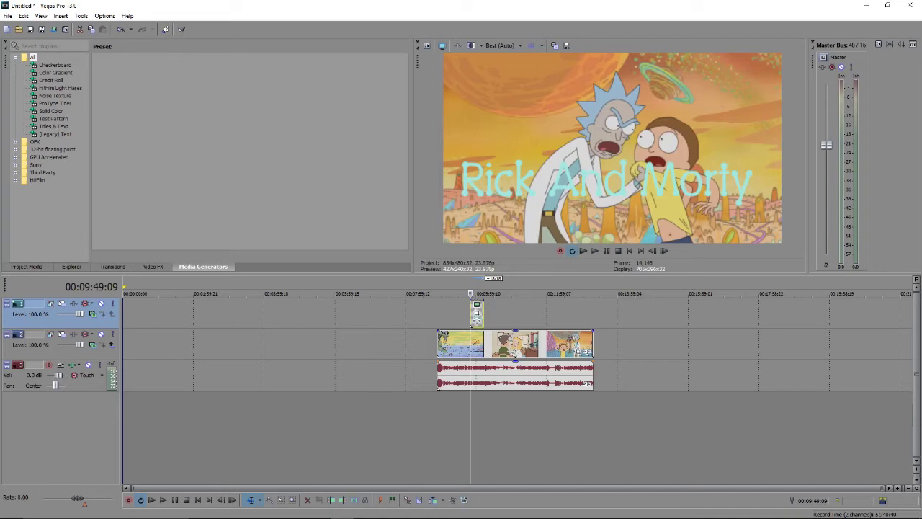
click(462, 324)
click(596, 251)
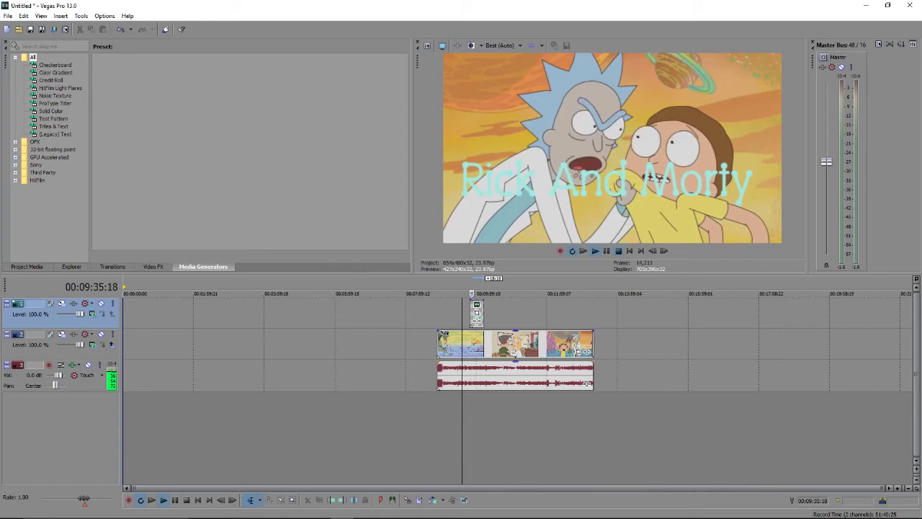
key(space)
click(476, 304)
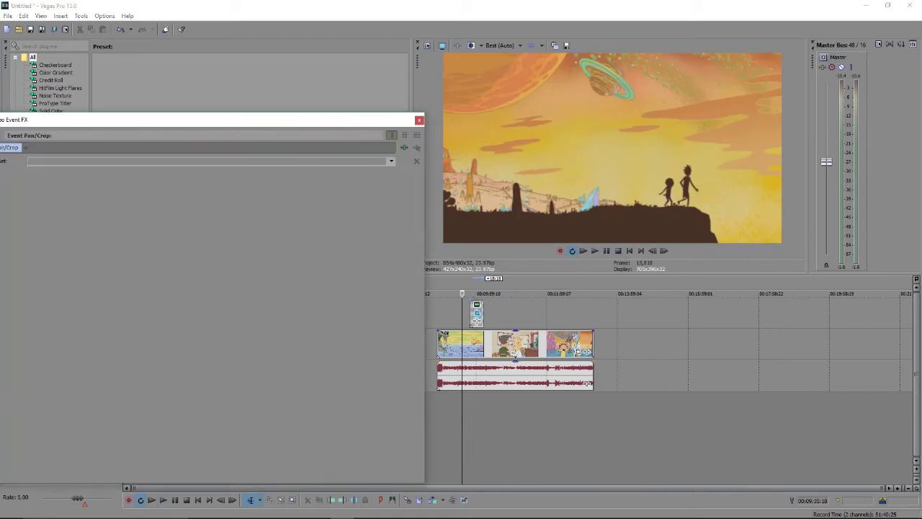
click(419, 119)
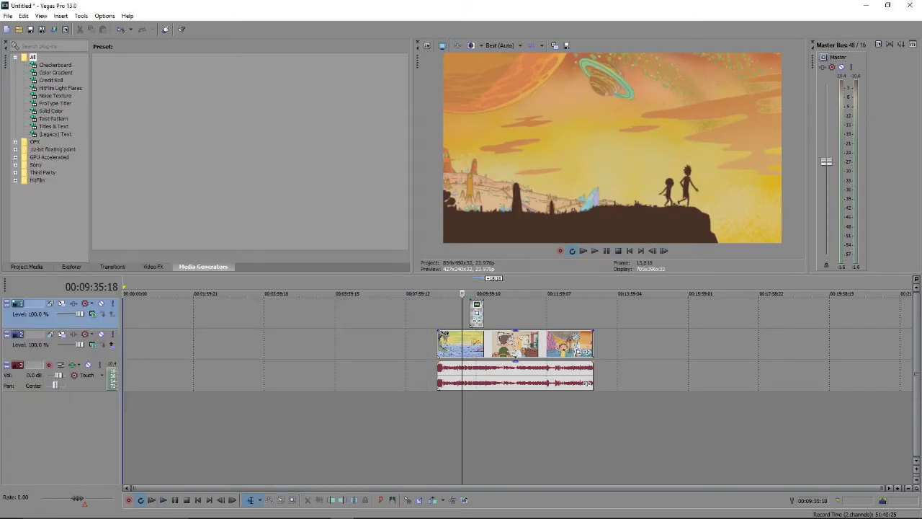
click(525, 294)
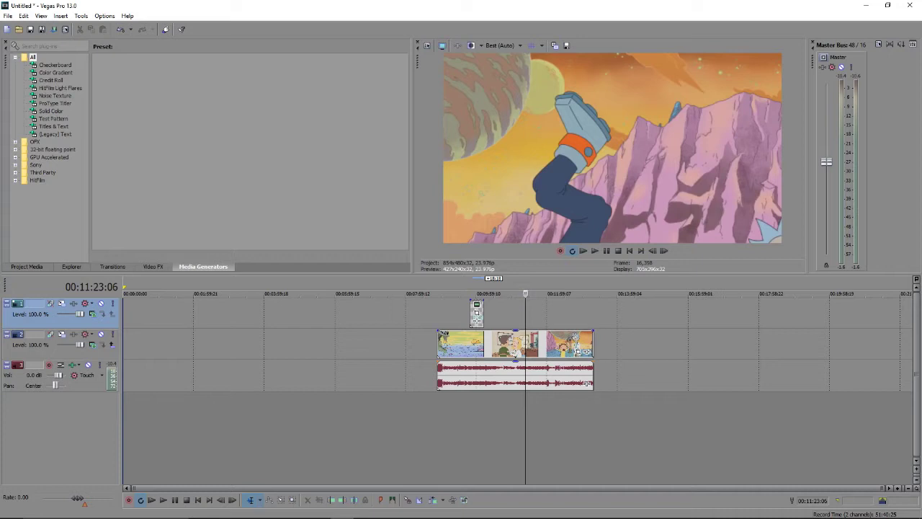
click(8, 16)
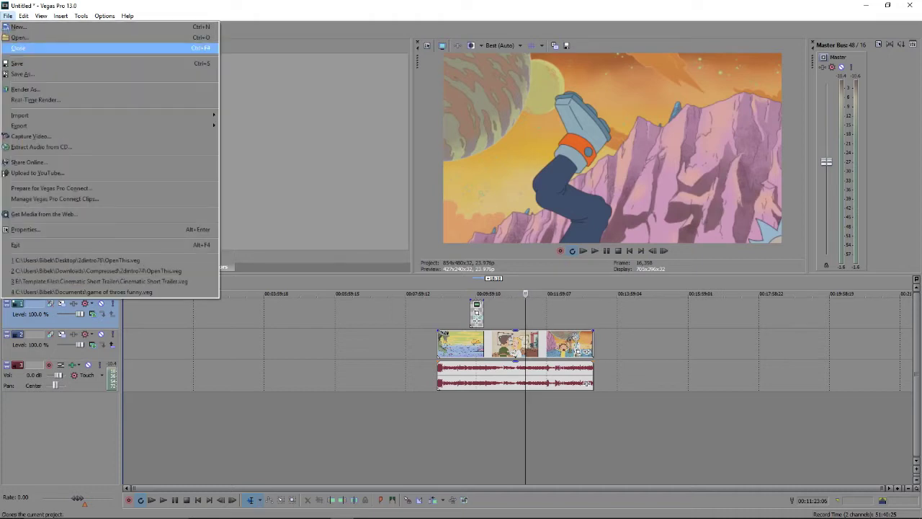
- Open the LOGO image from Documents onto the top track
click(29, 48)
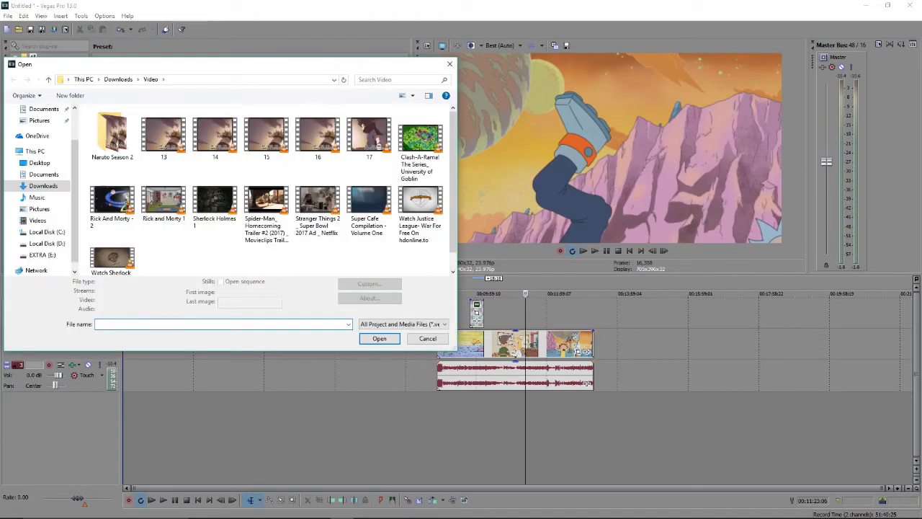
scroll(273, 189, down, 1)
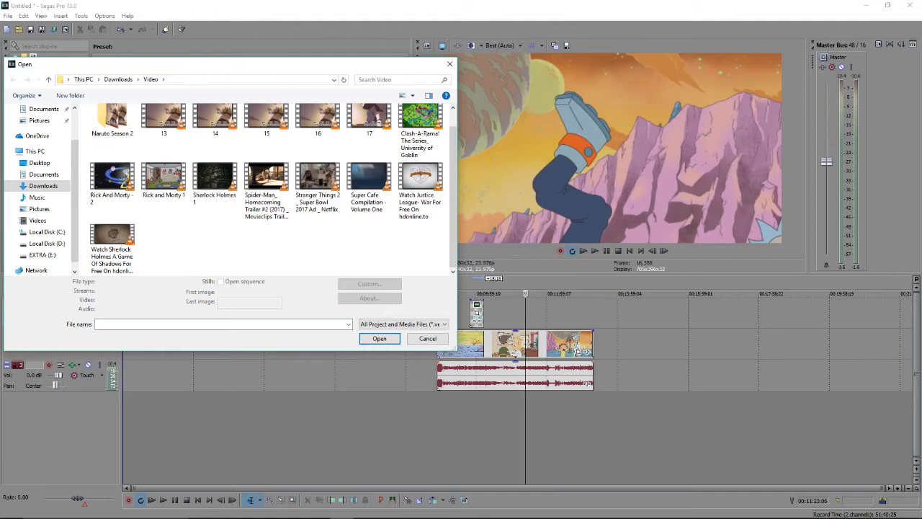
key(alt+Up)
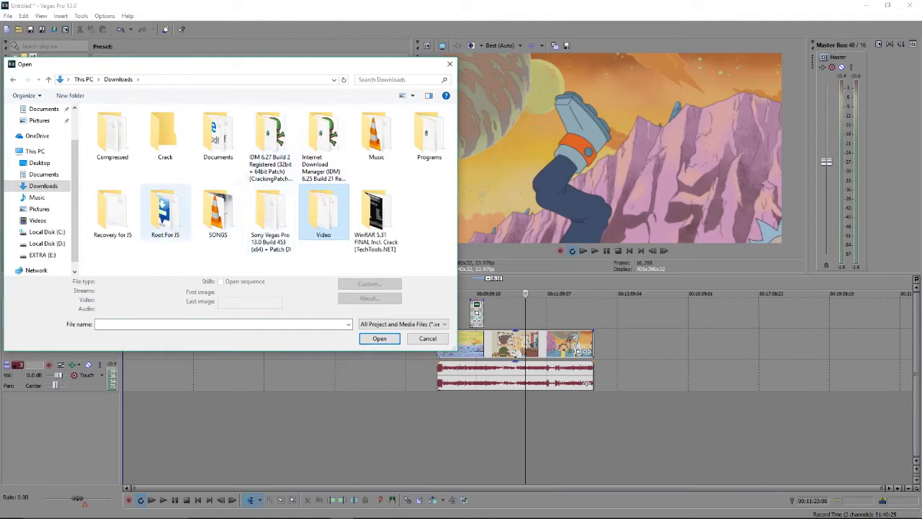
scroll(43, 163, down, 1)
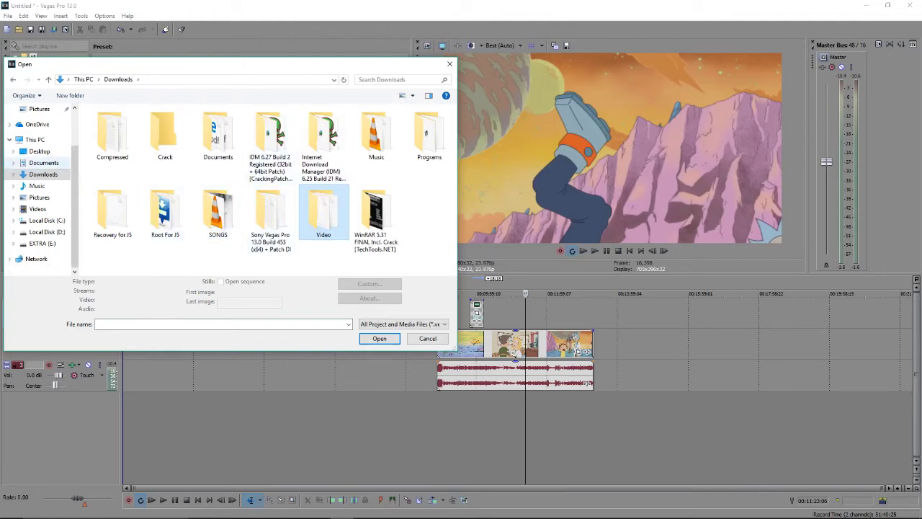
click(43, 163)
click(40, 151)
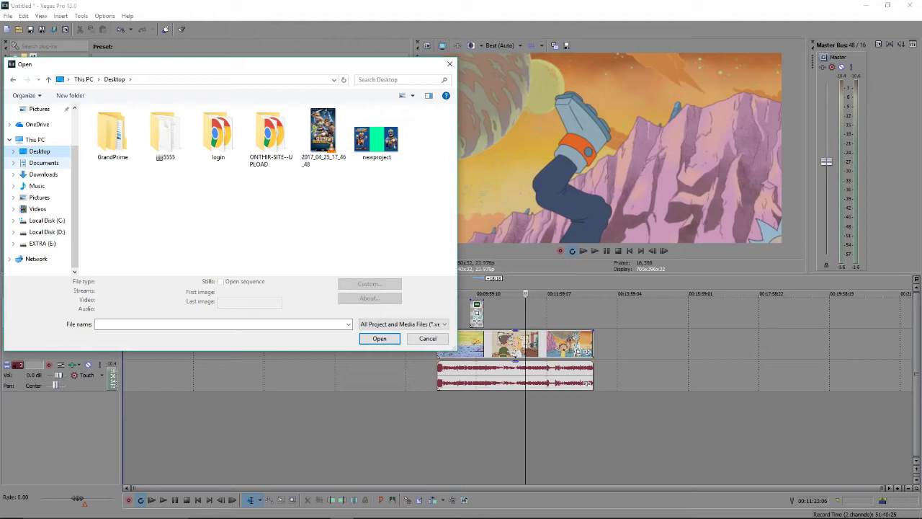
click(43, 163)
click(369, 201)
click(379, 340)
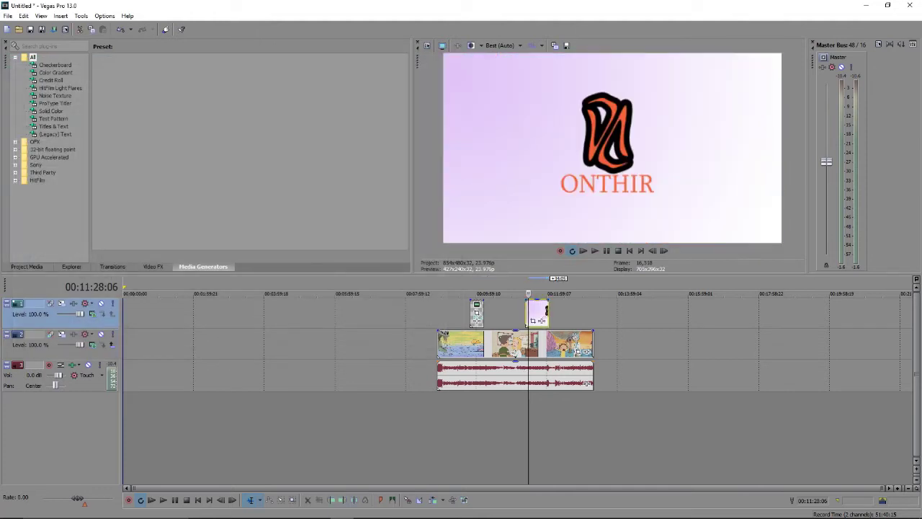
- Insert a new top video track, move the logo onto it, and set its opacity to 86%
right_click(594, 314)
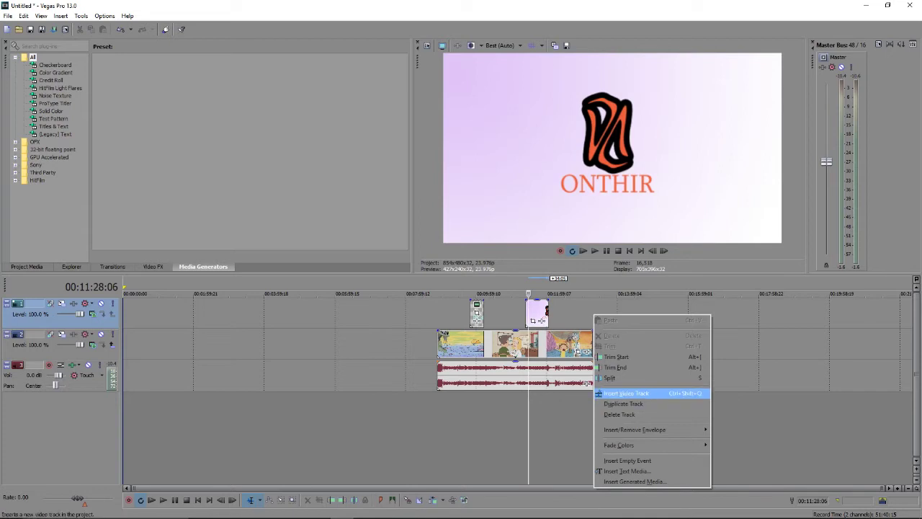
click(626, 393)
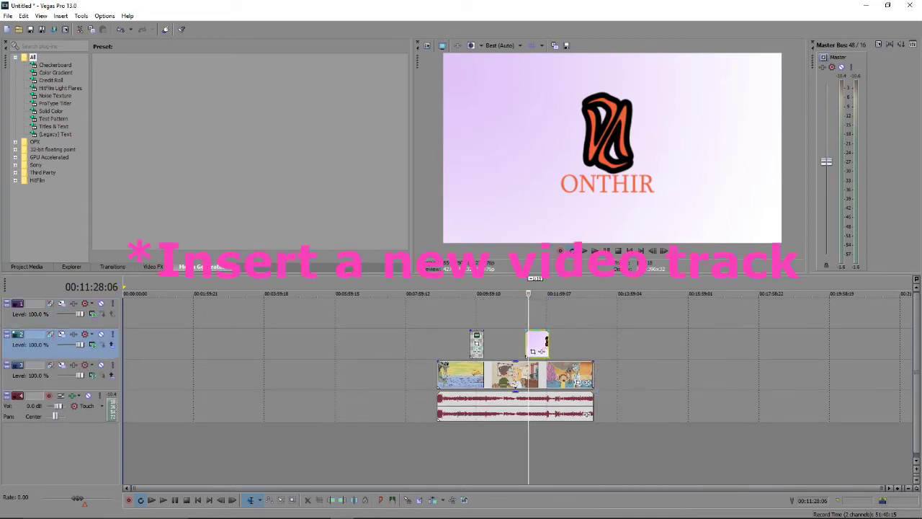
drag(539, 344, 539, 314)
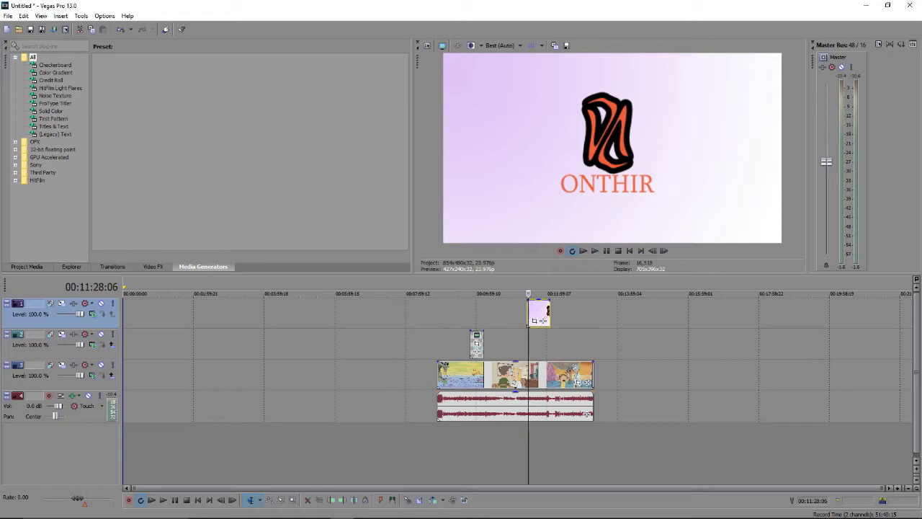
drag(80, 314, 77, 314)
- Shrink the logo into the frame's bottom-right corner with Track Motion and preview it
click(62, 304)
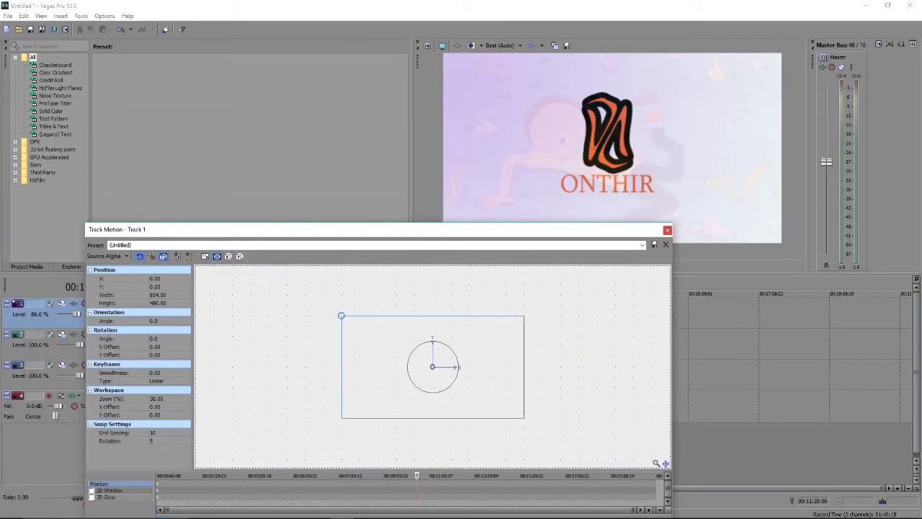
mouse_move(341, 316)
mouse_down()
mouse_move(422, 359)
mouse_move(480, 371)
mouse_move(529, 397)
mouse_move(508, 407)
mouse_up()
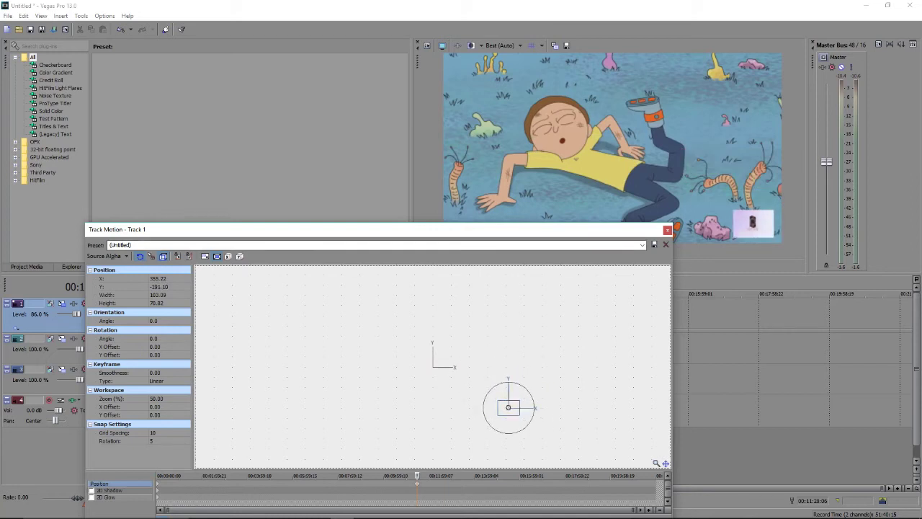
click(667, 230)
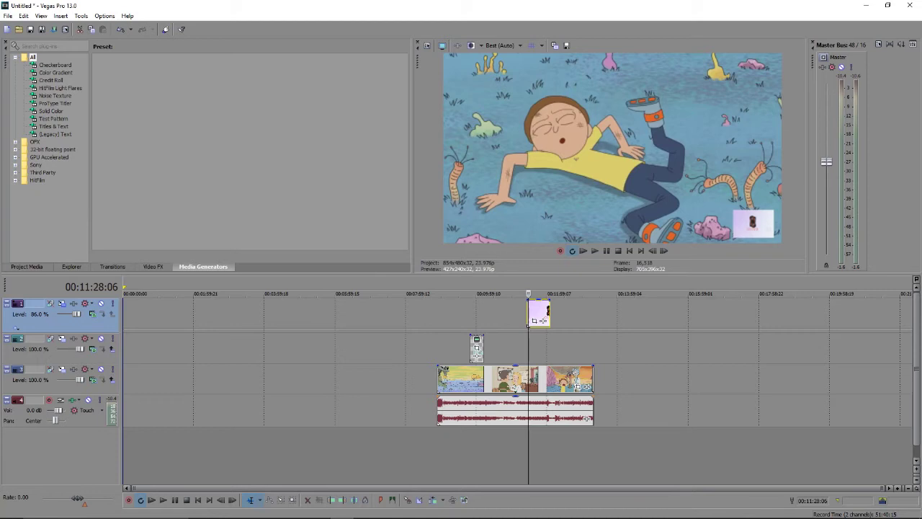
click(595, 250)
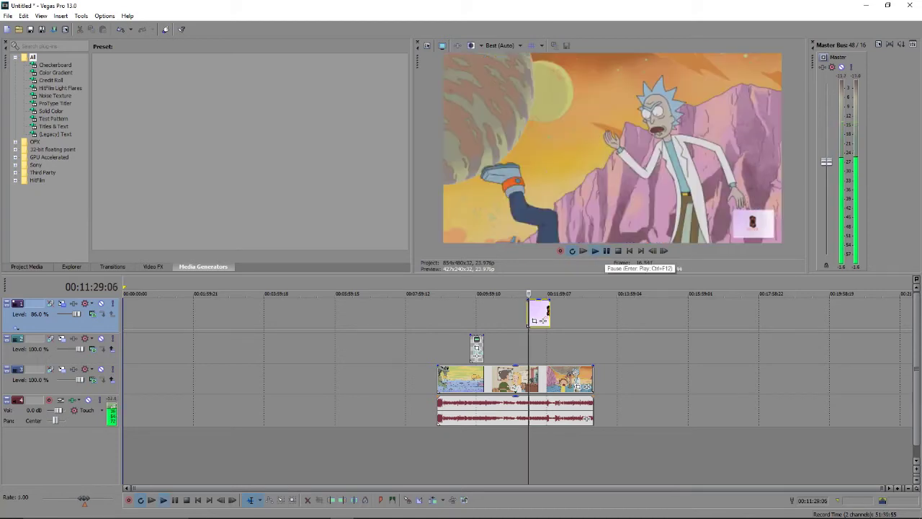
key(space)
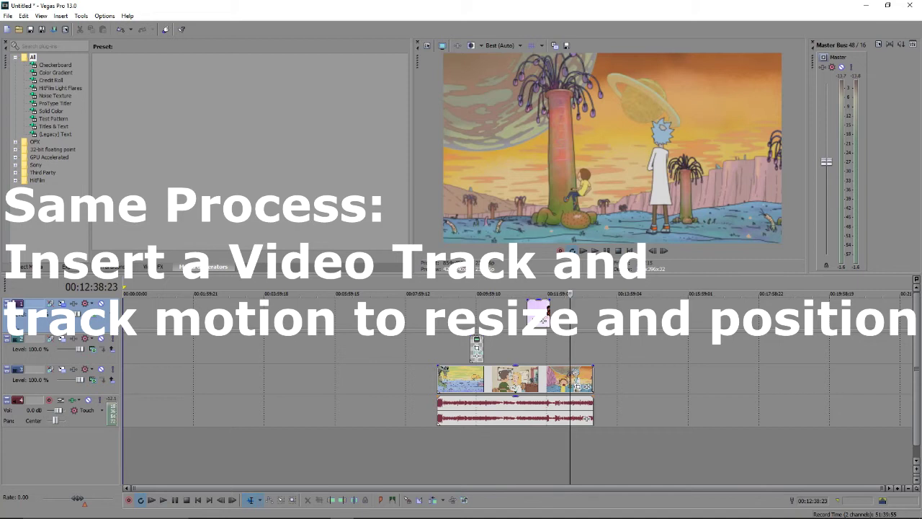
right_click(588, 312)
- Insert another video track and open the INTRO video from Documents onto it
click(620, 392)
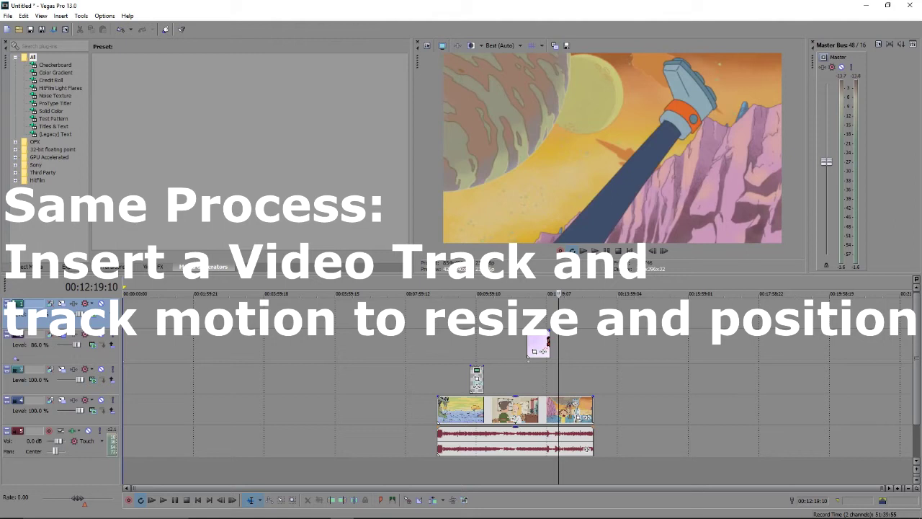
click(8, 15)
click(29, 38)
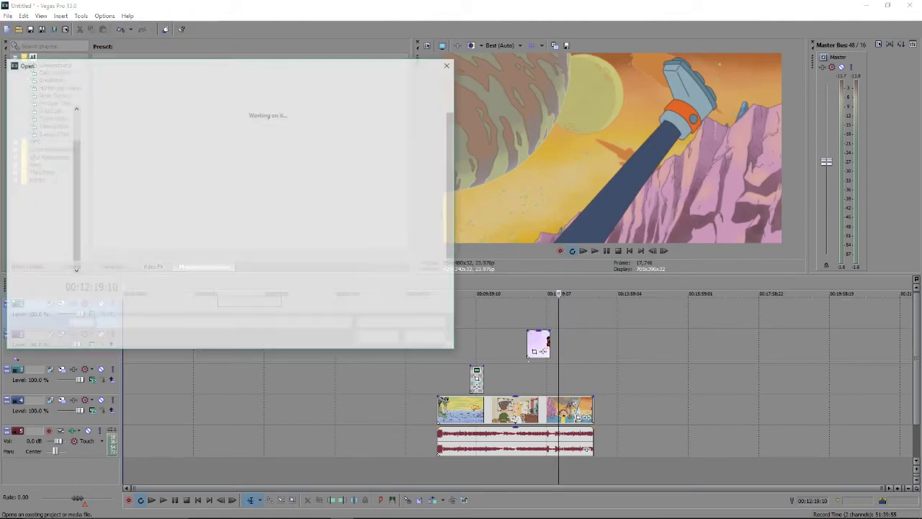
click(317, 202)
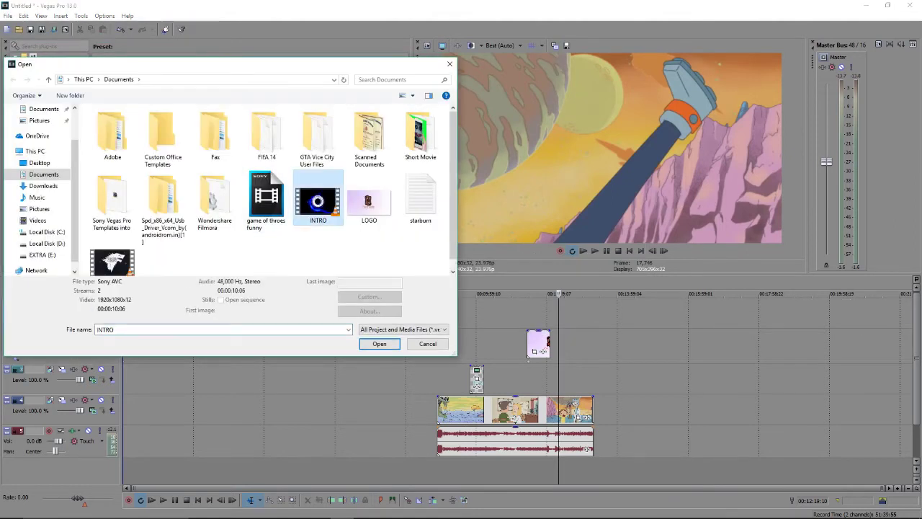
click(379, 338)
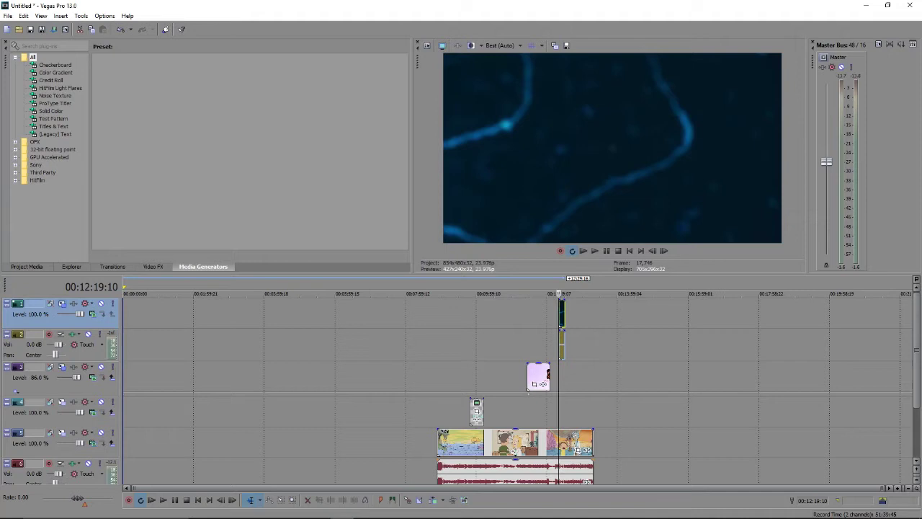
click(62, 304)
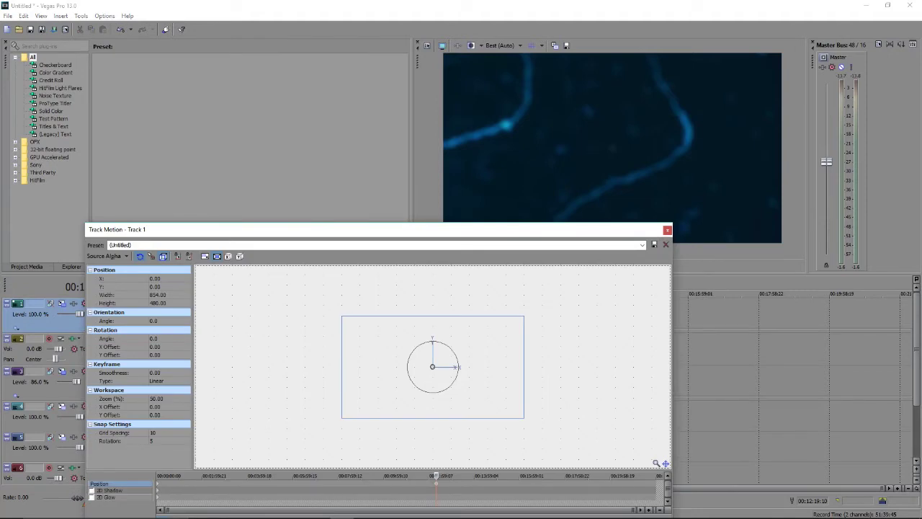
- Resize the INTRO video to a 372×187 inset and move it to the top-left corner
drag(343, 317, 374, 338)
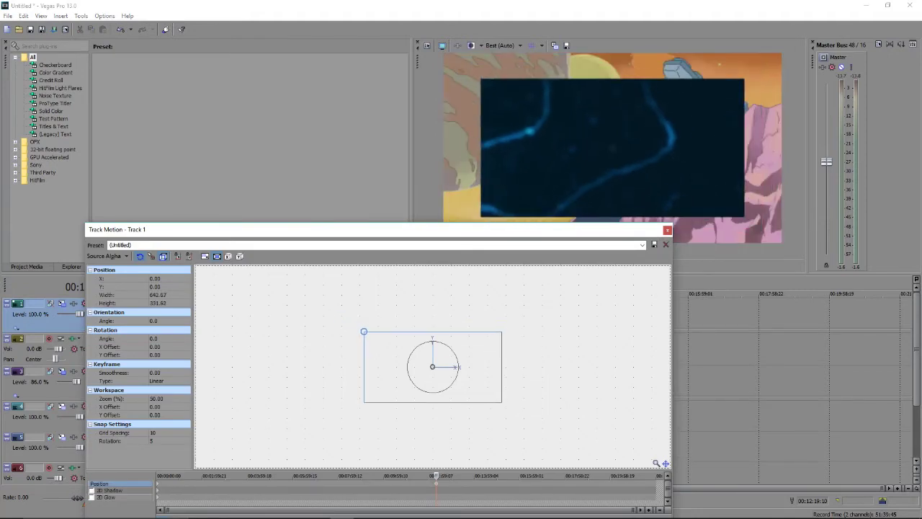
drag(374, 338, 392, 347)
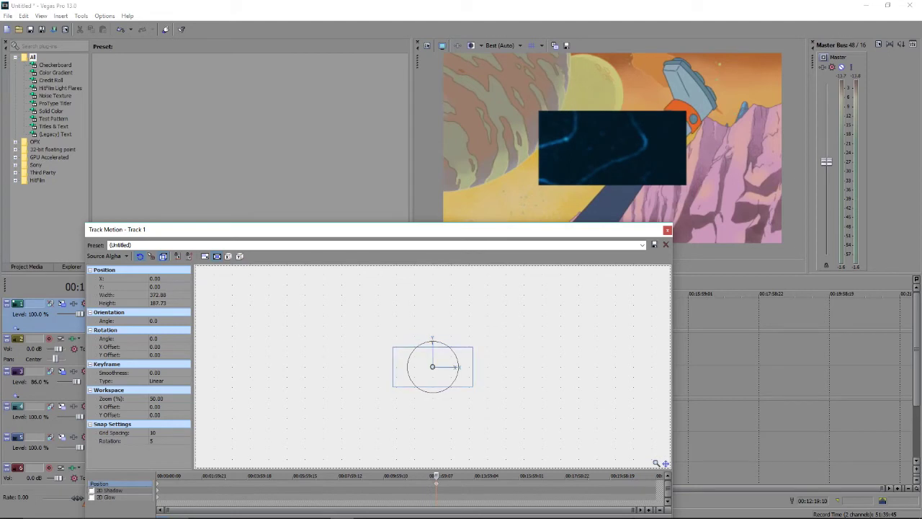
mouse_move(433, 366)
mouse_down()
mouse_move(375, 336)
mouse_move(394, 330)
mouse_move(390, 336)
mouse_up()
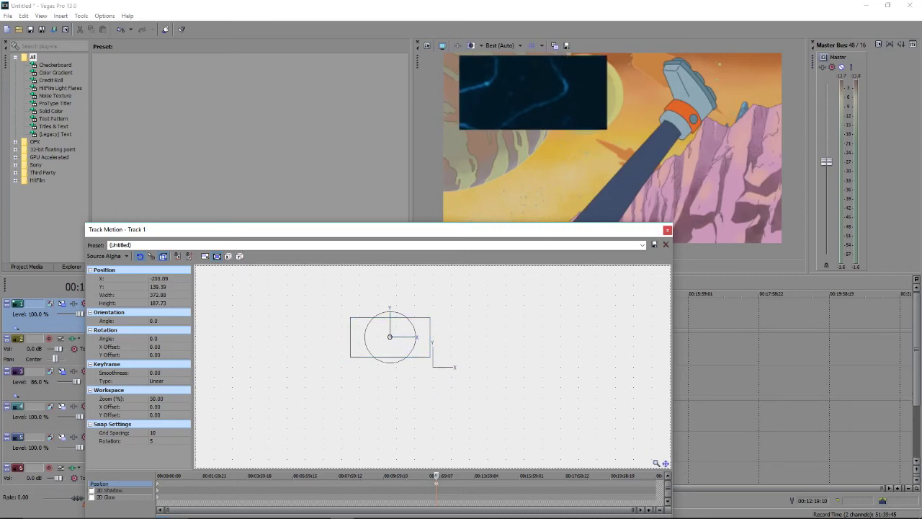
click(667, 230)
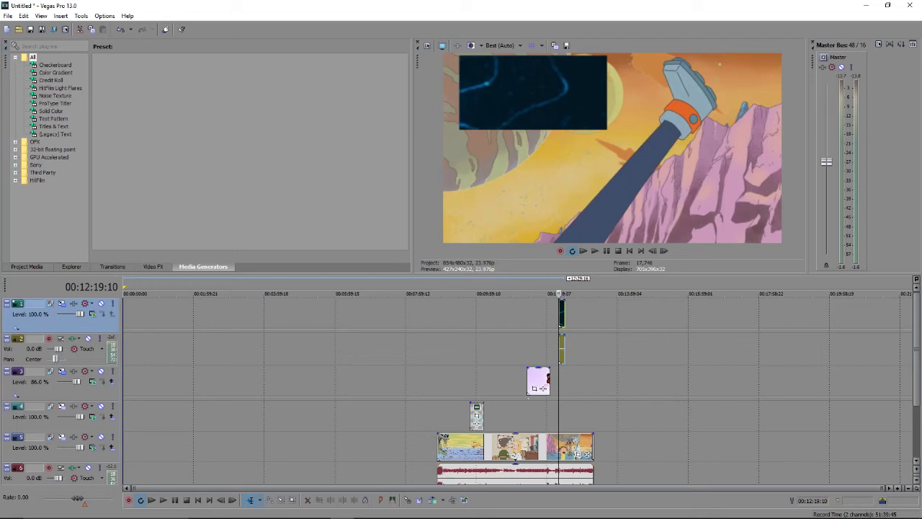
click(545, 317)
- Play back the logo and intro overlays, then select a time range over the edited clip from 00:08:50:23
key(space)
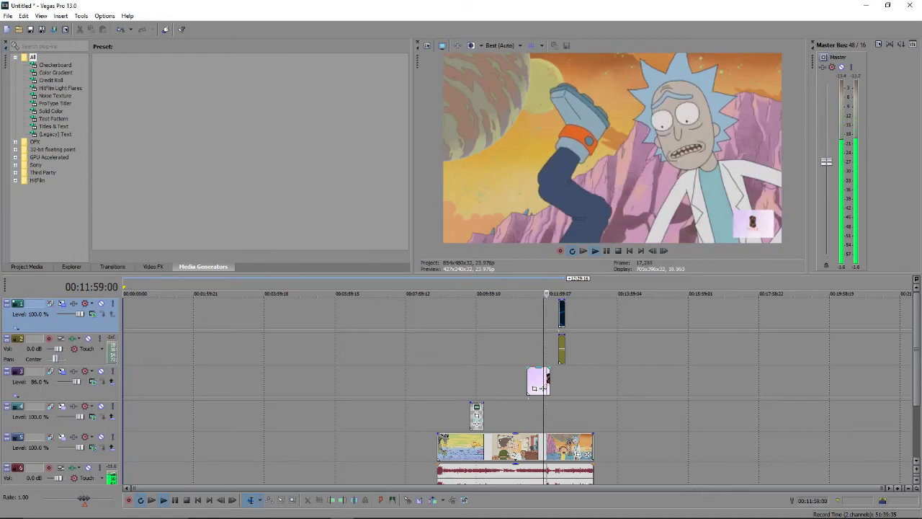
click(542, 388)
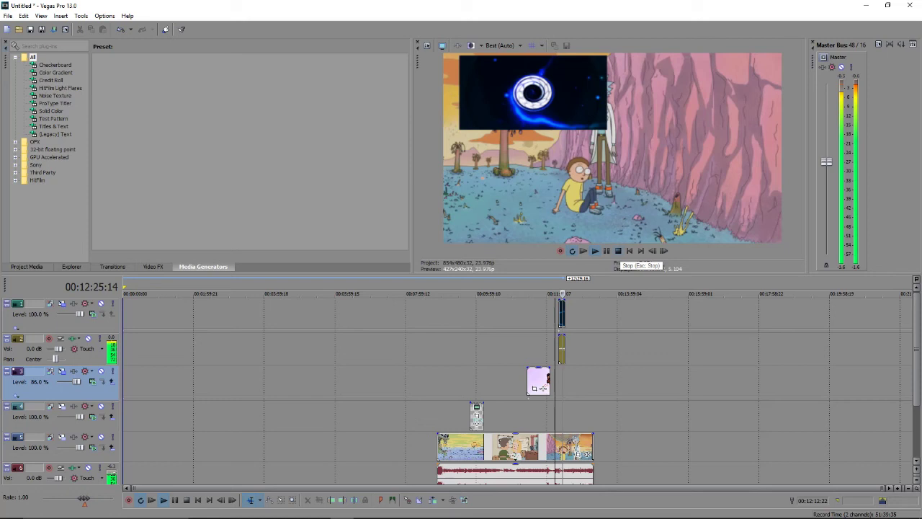
click(617, 251)
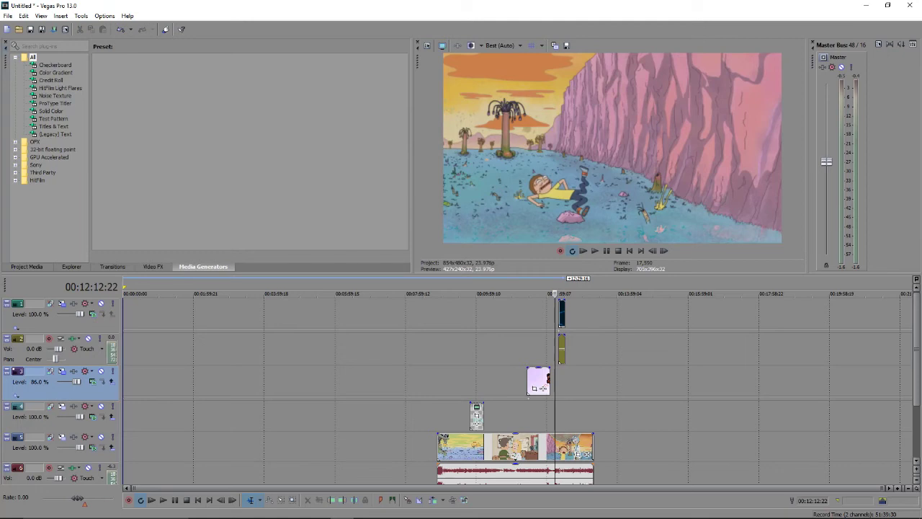
drag(597, 317, 436, 317)
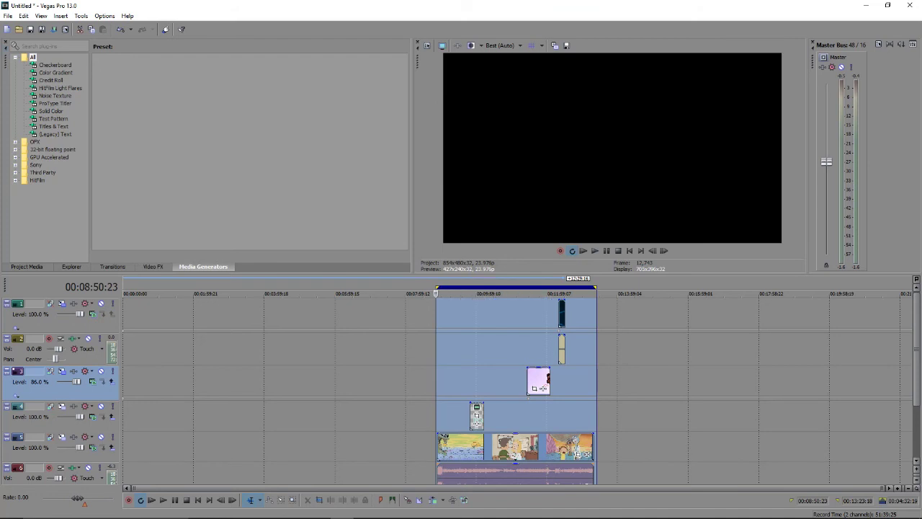
- Move the playhead back to 00:09:20:06 and open Render As for an MP4 export
click(542, 388)
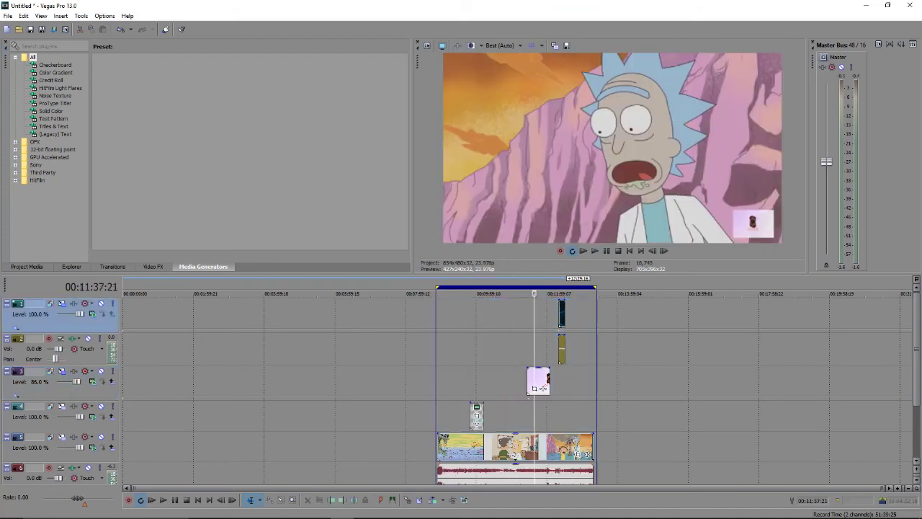
key(Page_Up)
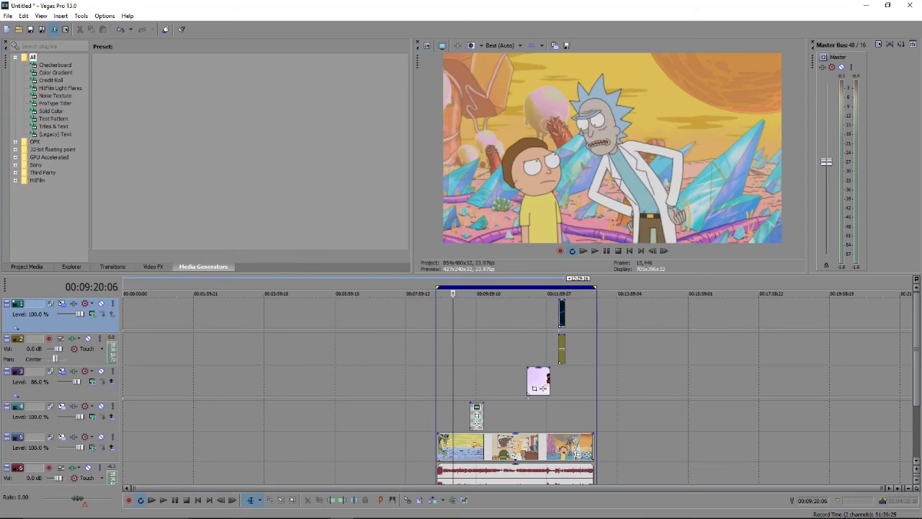
click(54, 29)
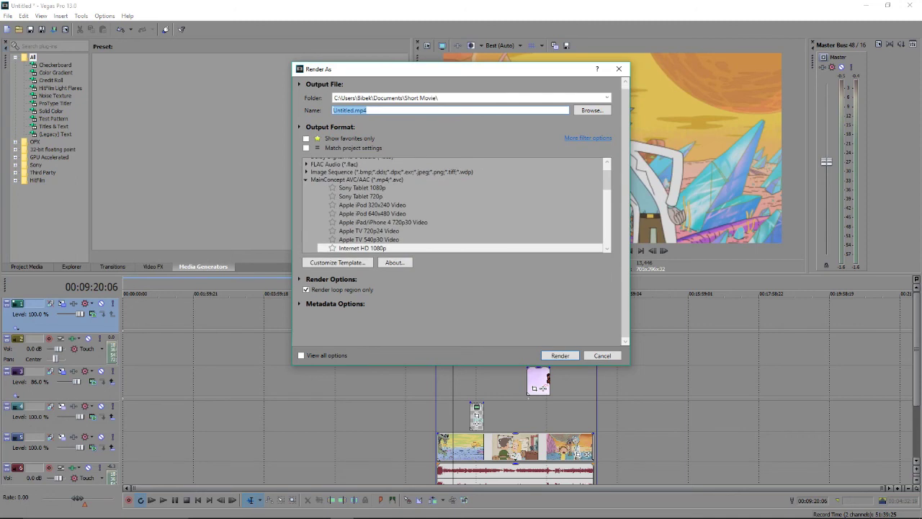
- Highlight the MainConcept AVC/AAC Internet HD 1080p template, then dismiss the Render As dialog
click(362, 248)
scroll(454, 202, down, 2)
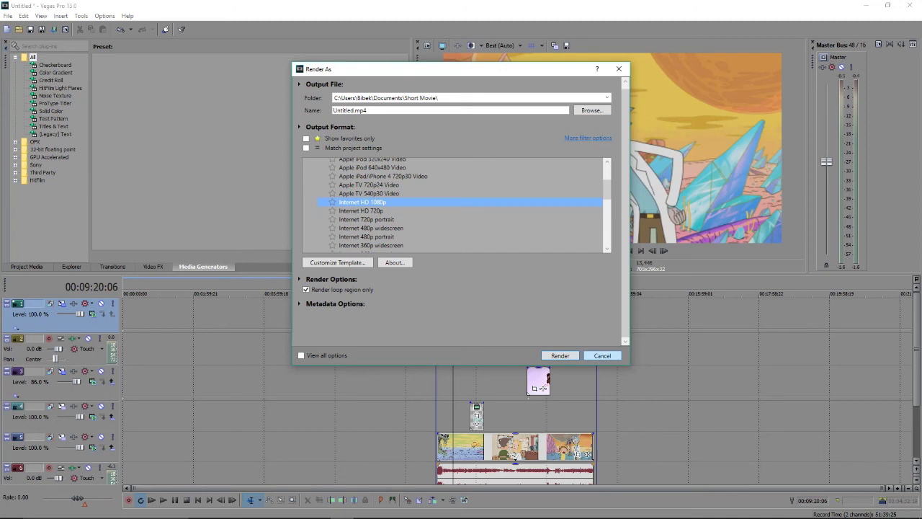
key(Escape)
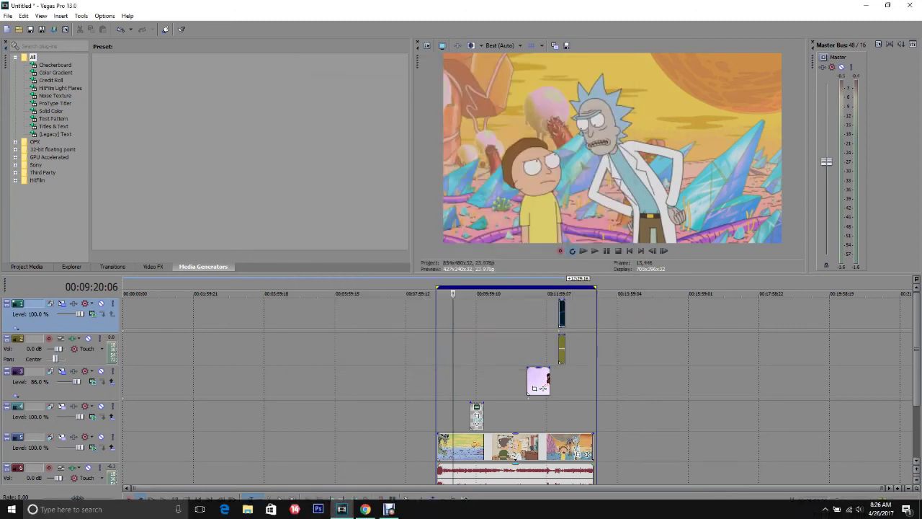